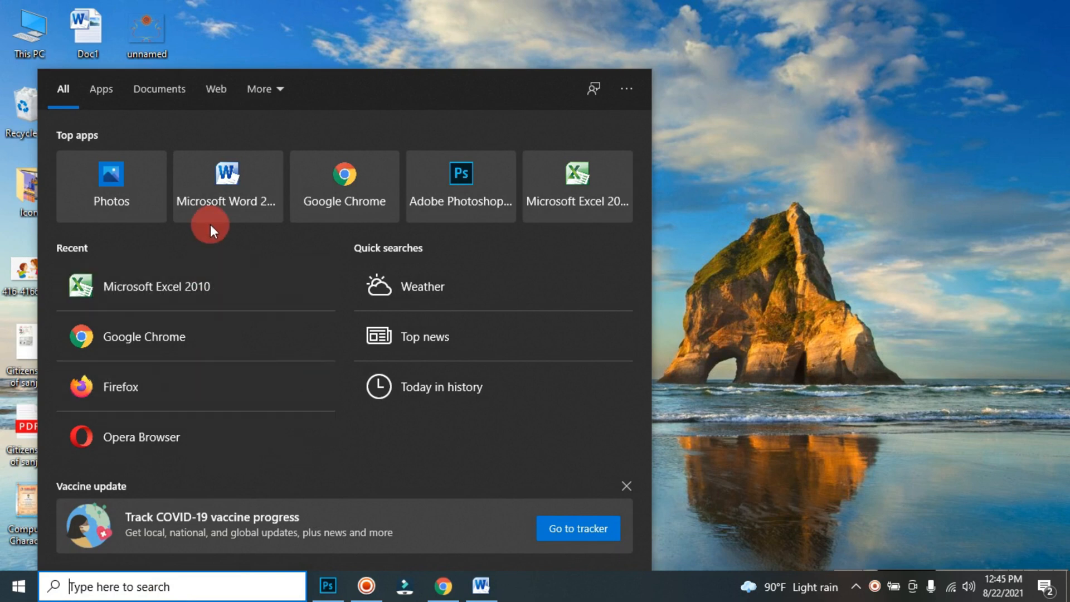
Step: Switch to the blank Word document and set its margins to the Narrow preset
left_click(848, 119)
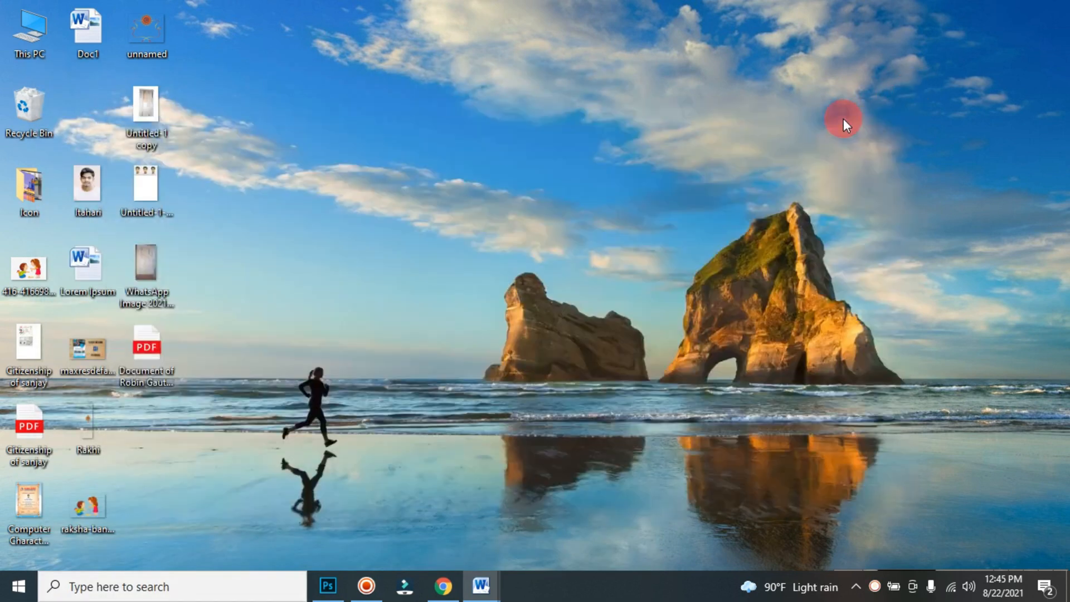
left_click(159, 30)
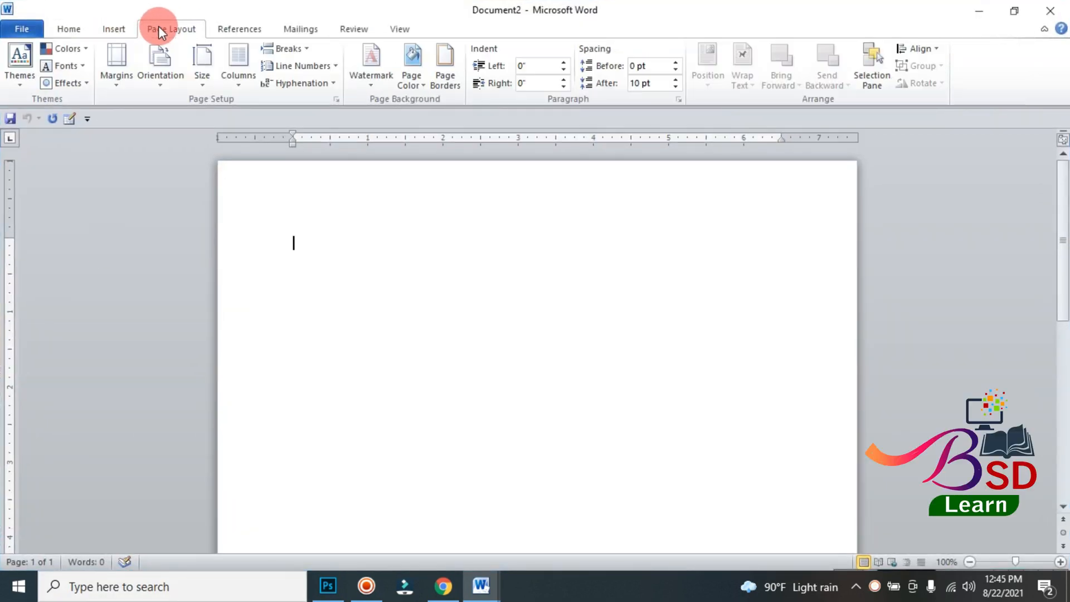
left_click(124, 77)
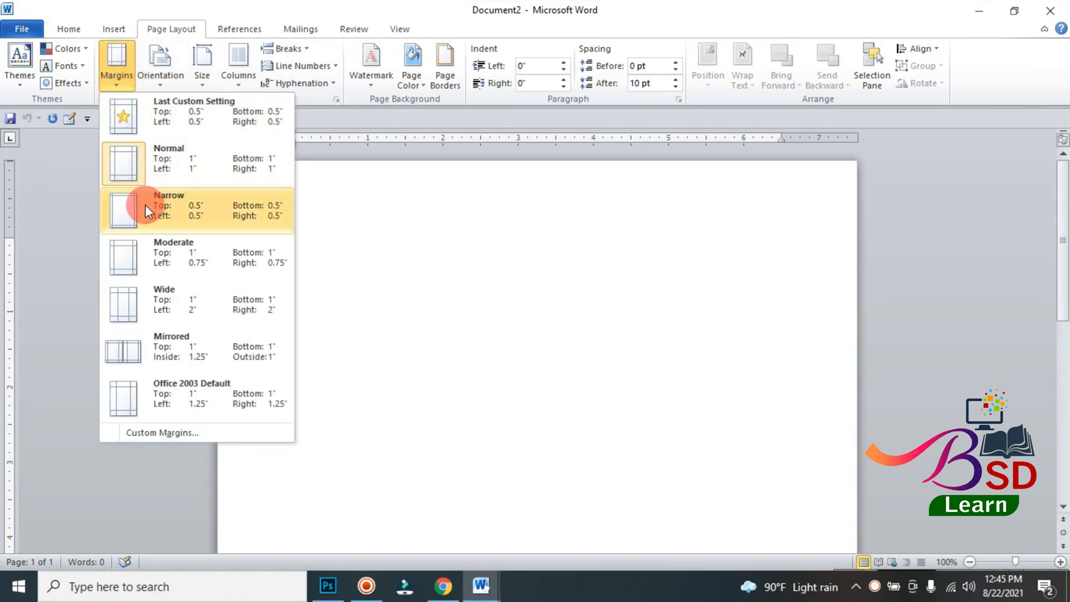
left_click(145, 205)
Step: Give the whole document a custom paper size 4" wide and 5" high
left_click(206, 69)
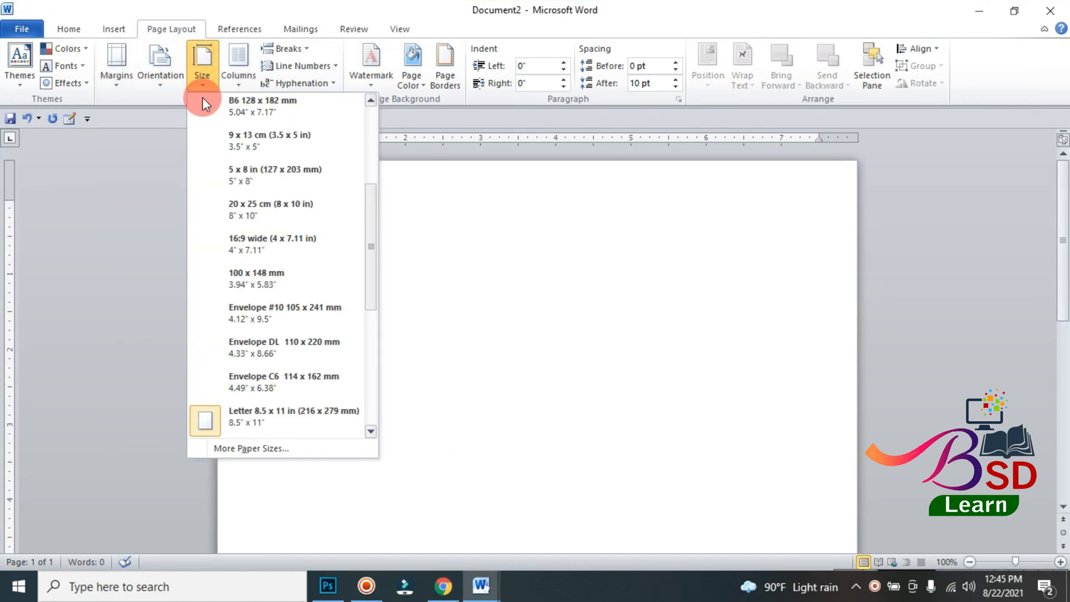
left_click(233, 447)
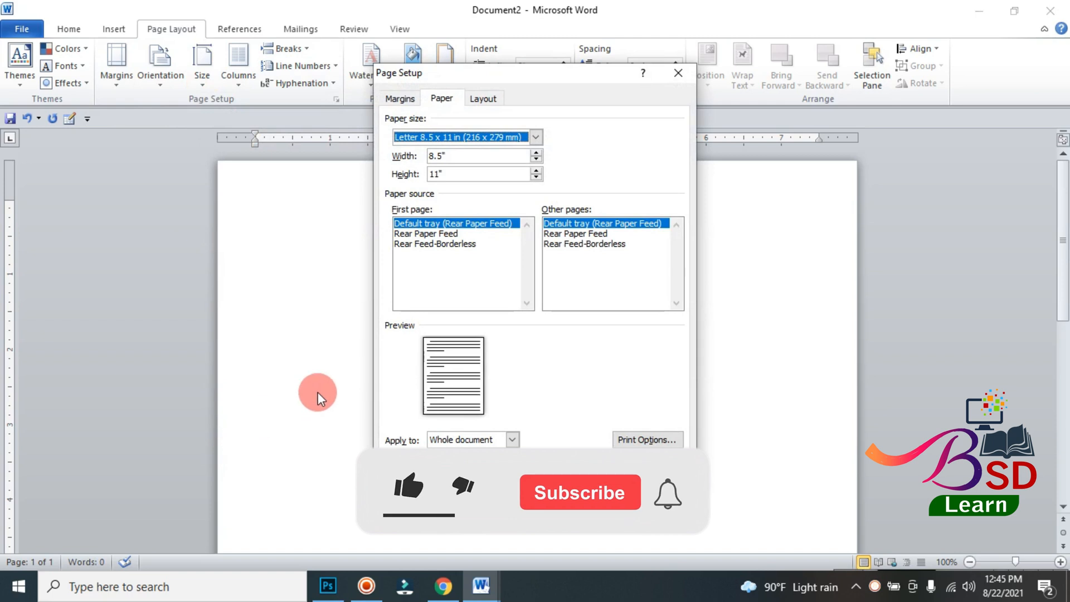
left_click_drag(452, 155, 375, 158)
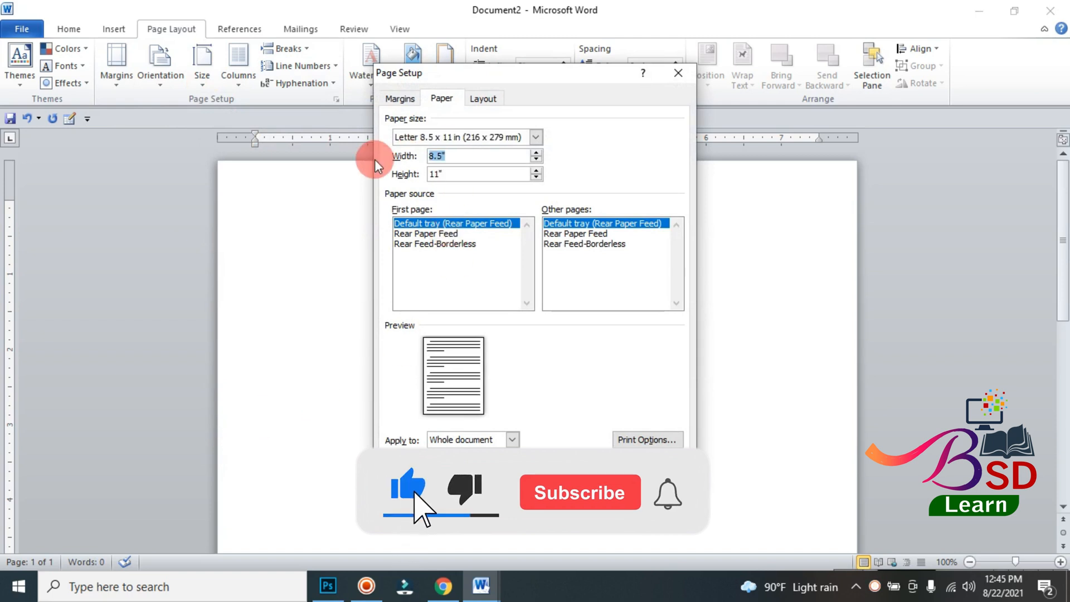
type("4")
left_click_drag(529, 175, 419, 175)
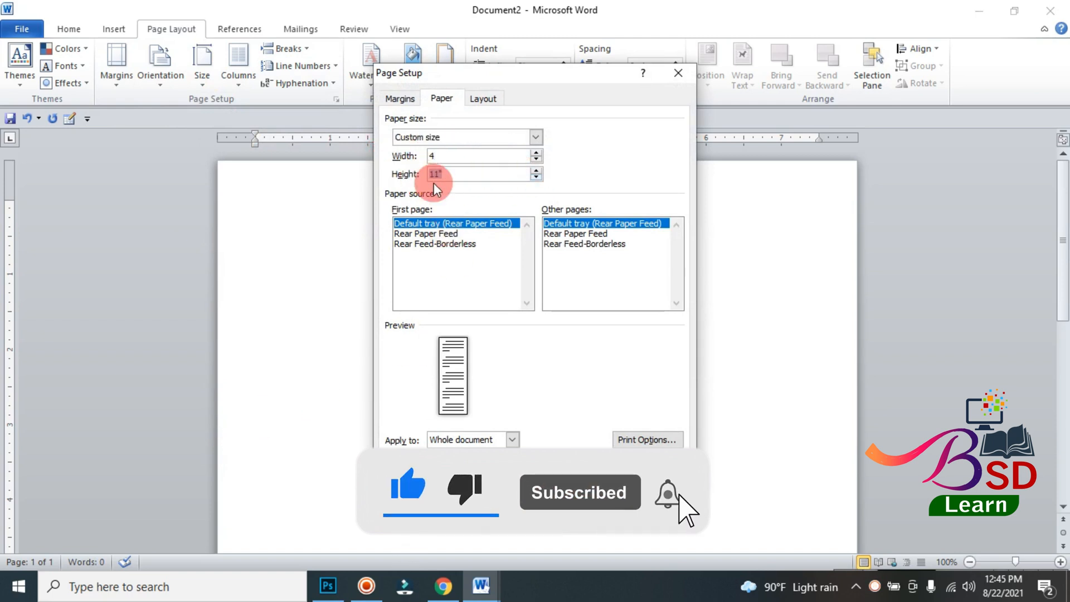
type("5")
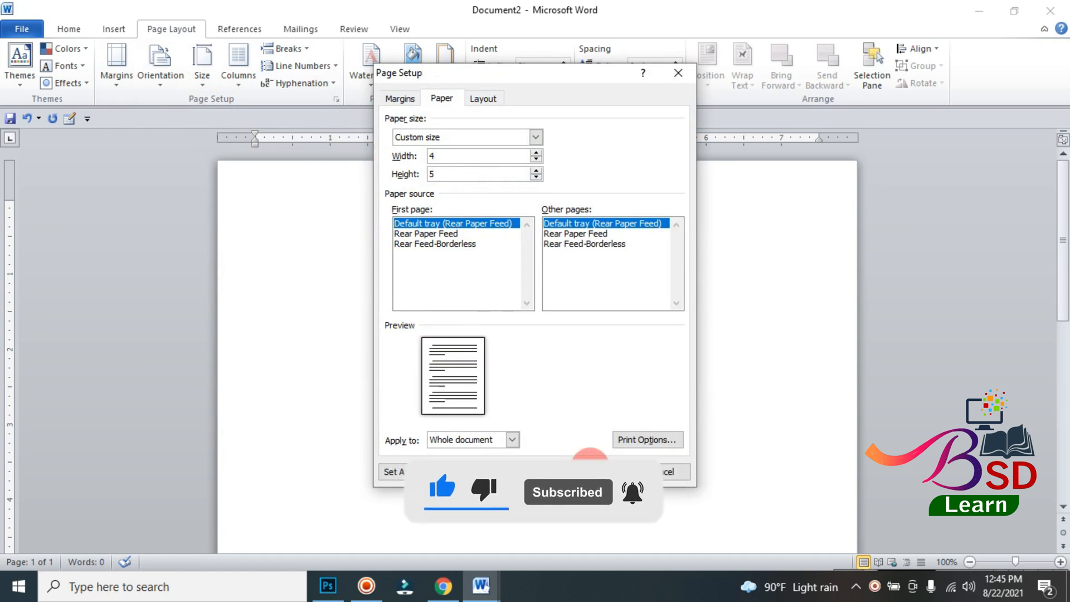
left_click(591, 470)
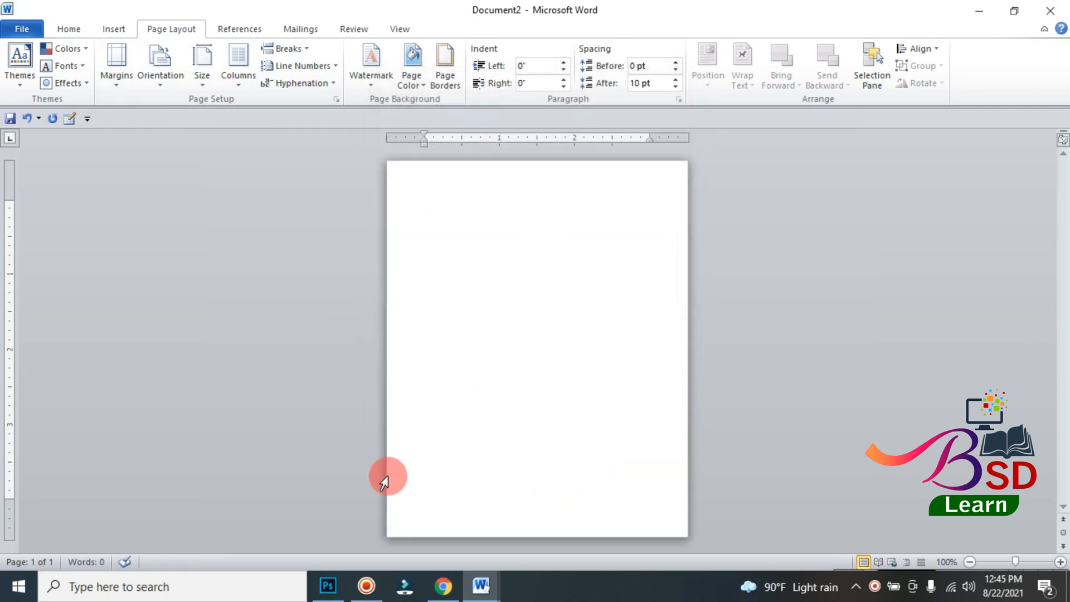
Step: Draw a full-height rectangle about 1.39" wide and 5.01" high along the page's left edge
left_click(113, 25)
left_click(239, 55)
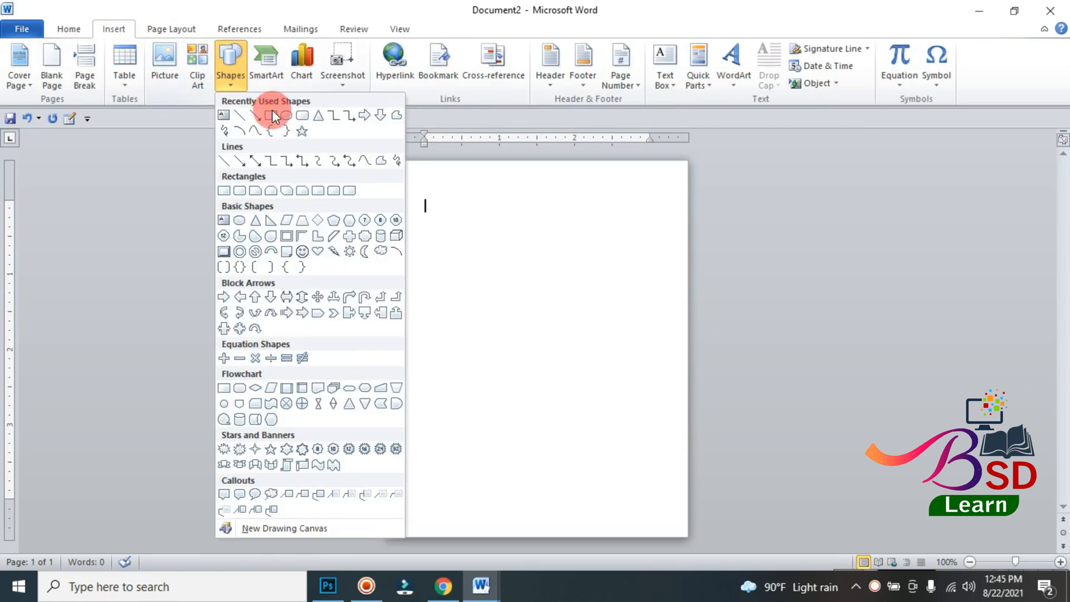
left_click(272, 115)
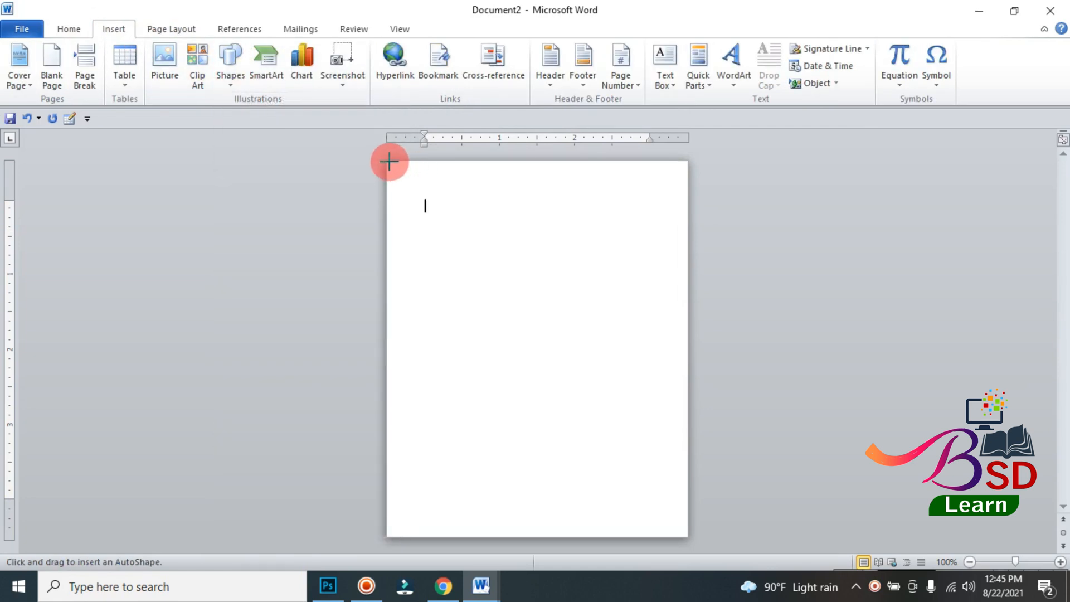
mouse_move(387, 162)
left_mouse_down()
mouse_move(435, 516)
mouse_move(442, 536)
mouse_move(493, 539)
left_mouse_up()
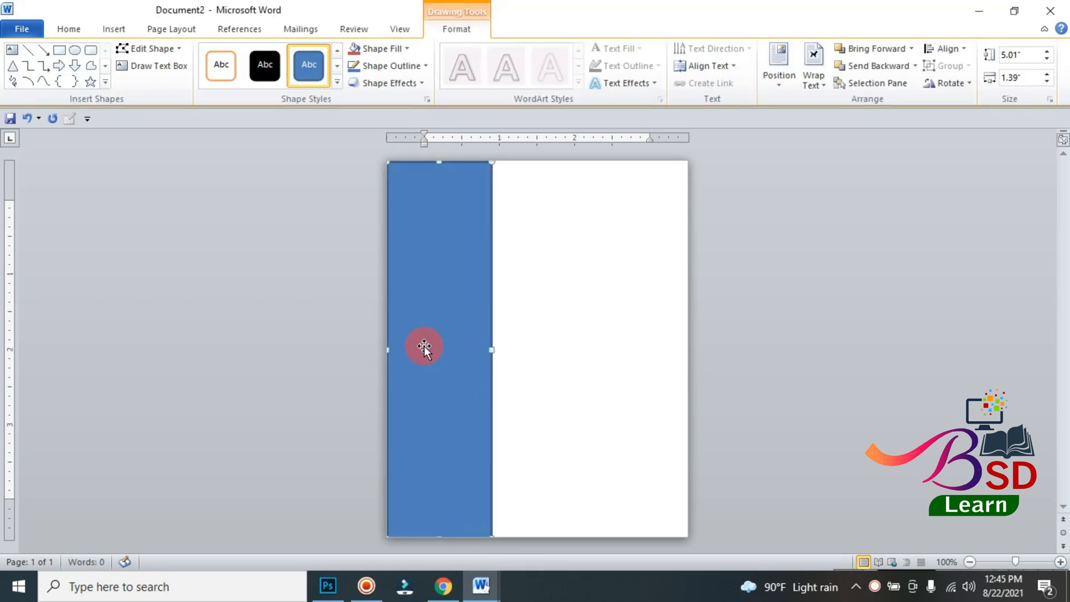
Step: Edit the rectangle's points so its right side bows inward in one smooth curve between the top and bottom corners
left_click(149, 48)
left_click(155, 94)
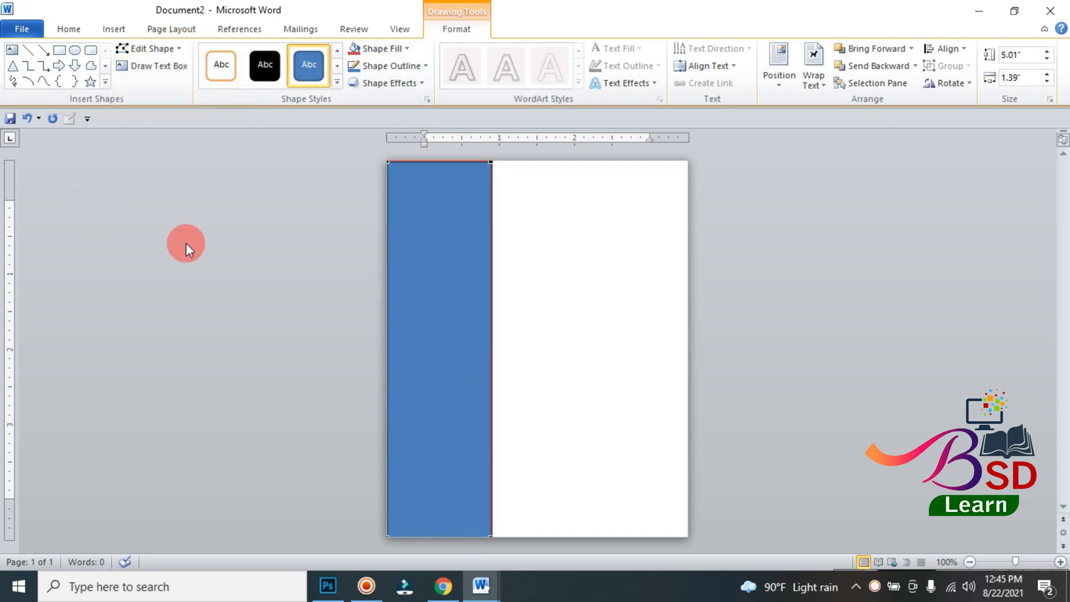
left_click(491, 162)
left_click_drag(492, 287, 427, 298)
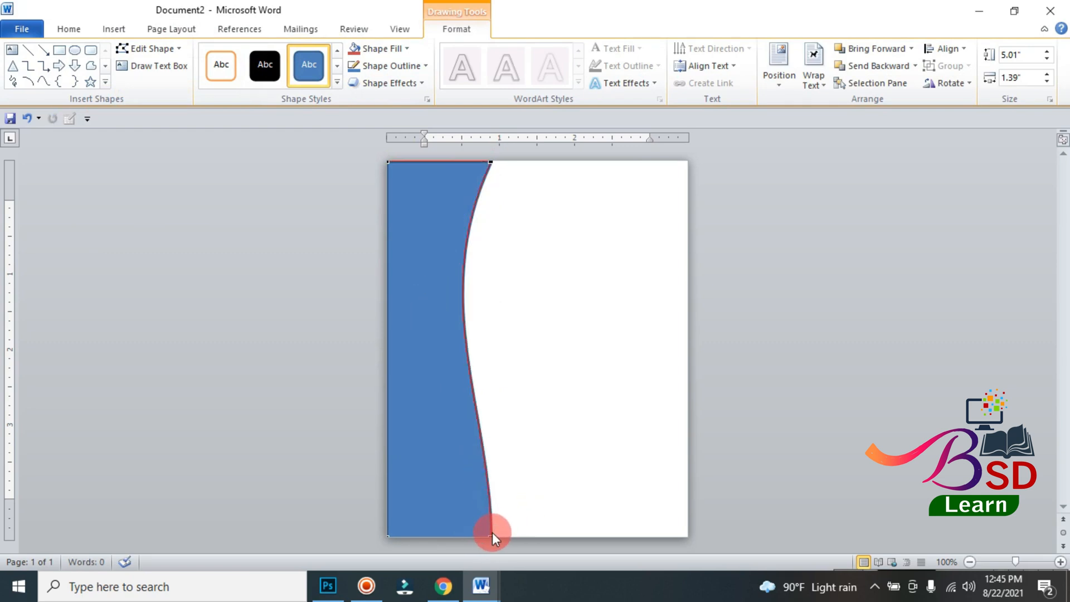
left_click(491, 535)
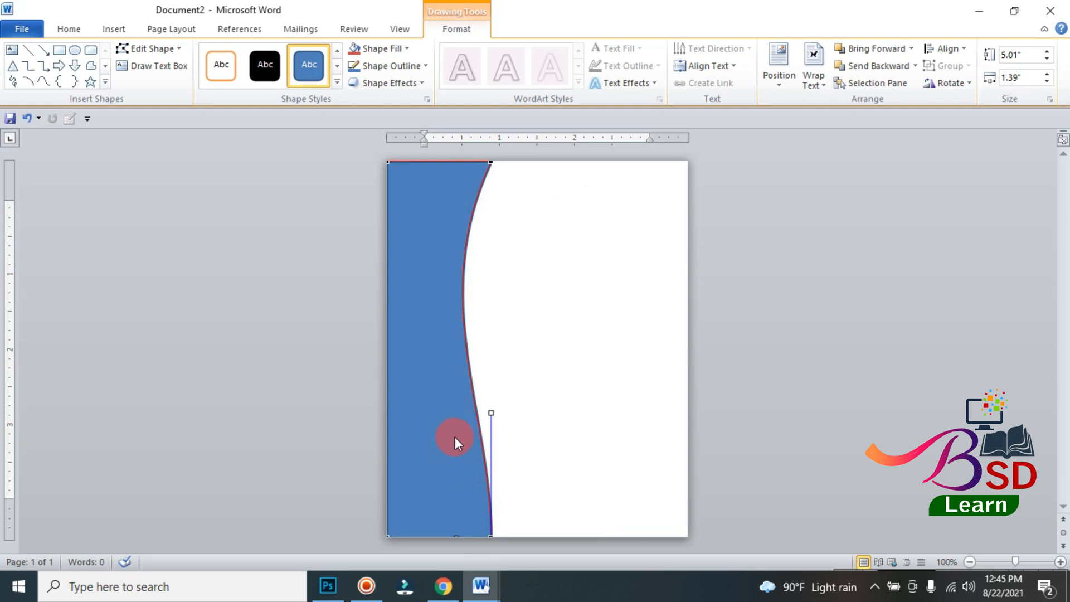
left_click_drag(490, 413, 449, 434)
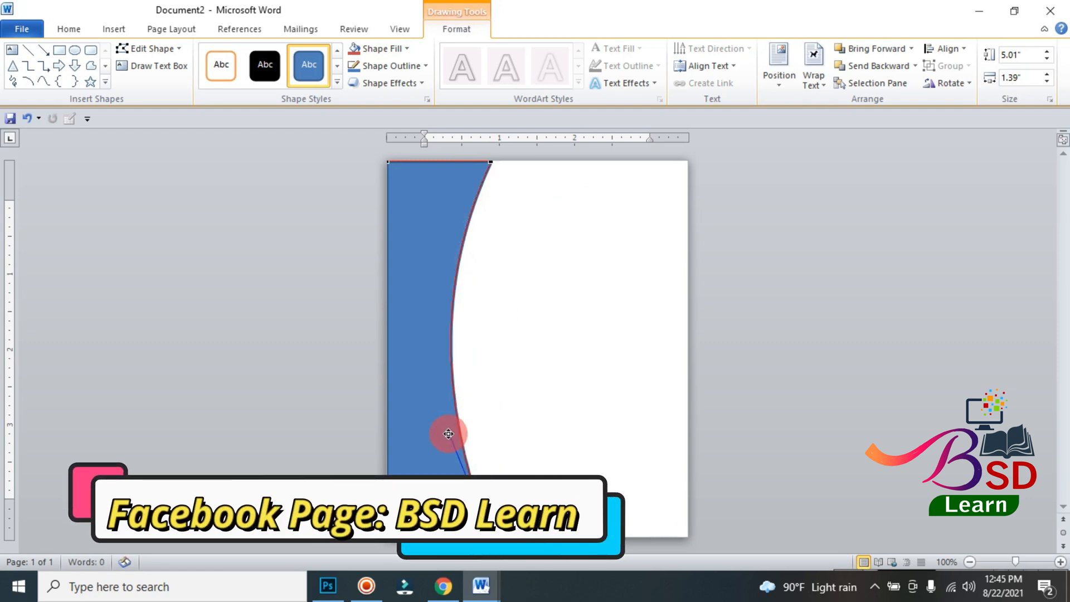
left_click(423, 370)
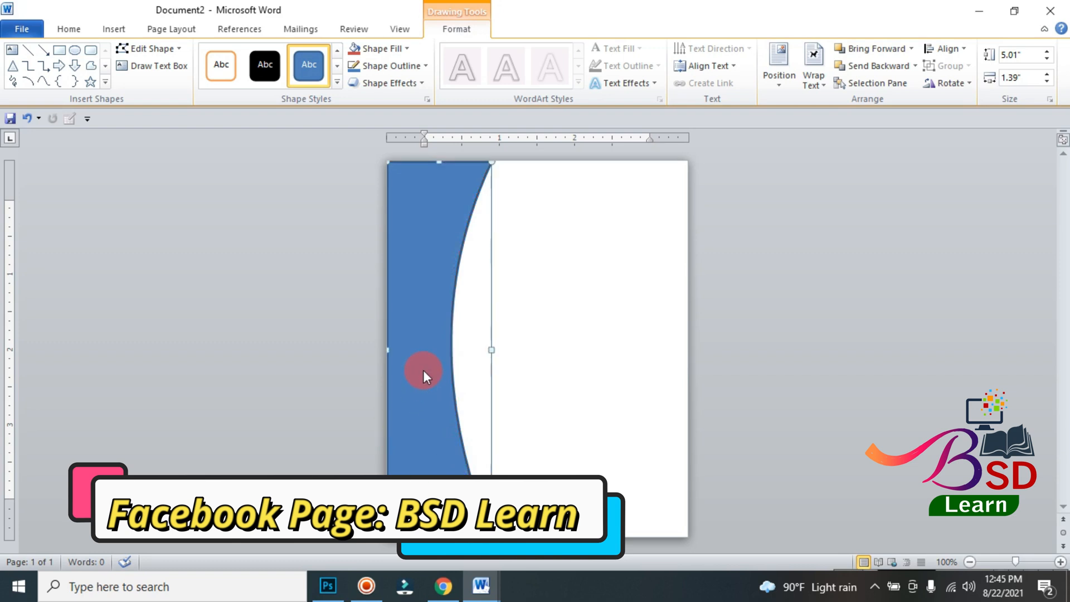
Step: Remove the curved shape's outline and fill it with standard red
left_click(406, 60)
left_click(389, 197)
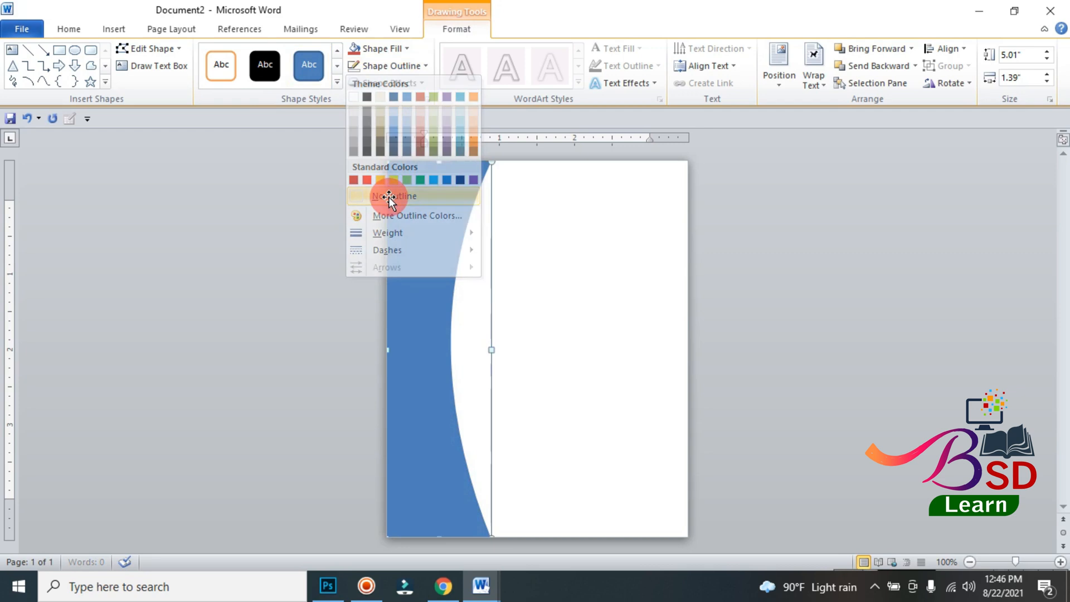
left_click(410, 49)
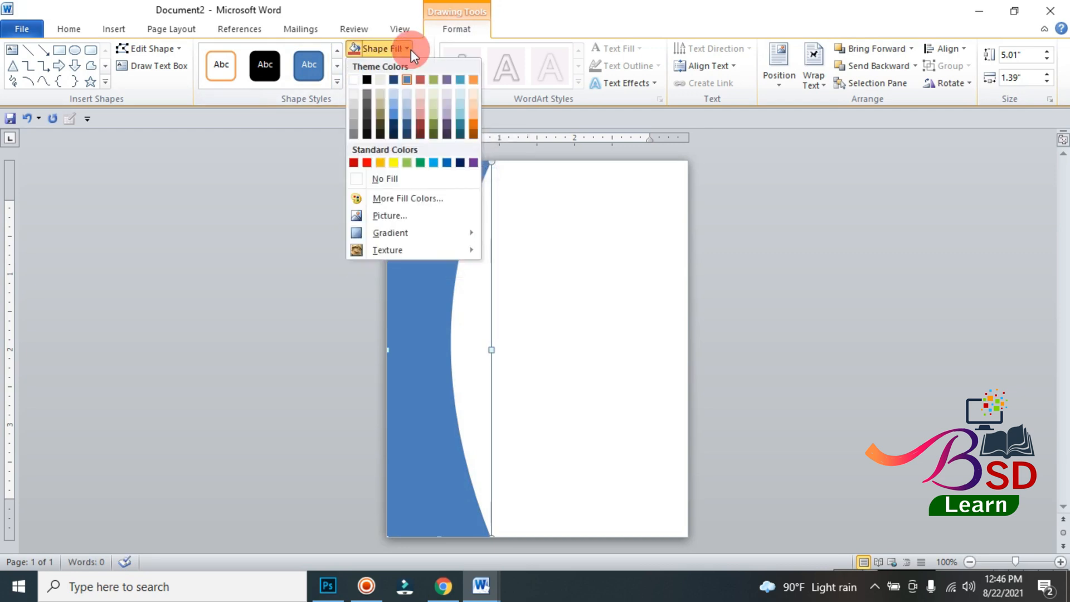
left_click(368, 162)
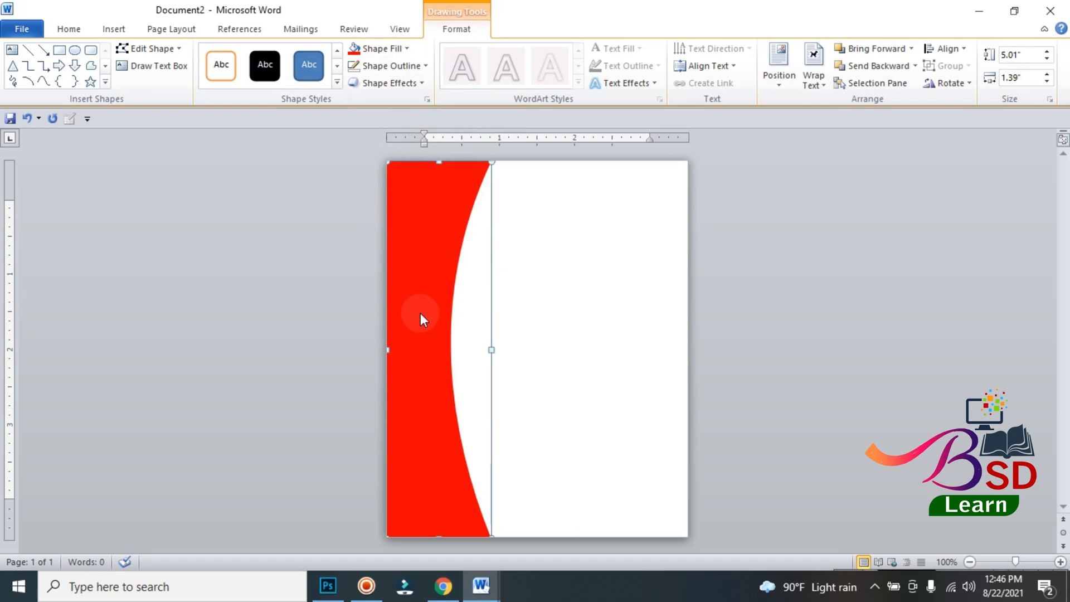
Step: Duplicate the red curved shape and nudge the copy up until its top lines up with the page's top edge
key("ctrl+d")
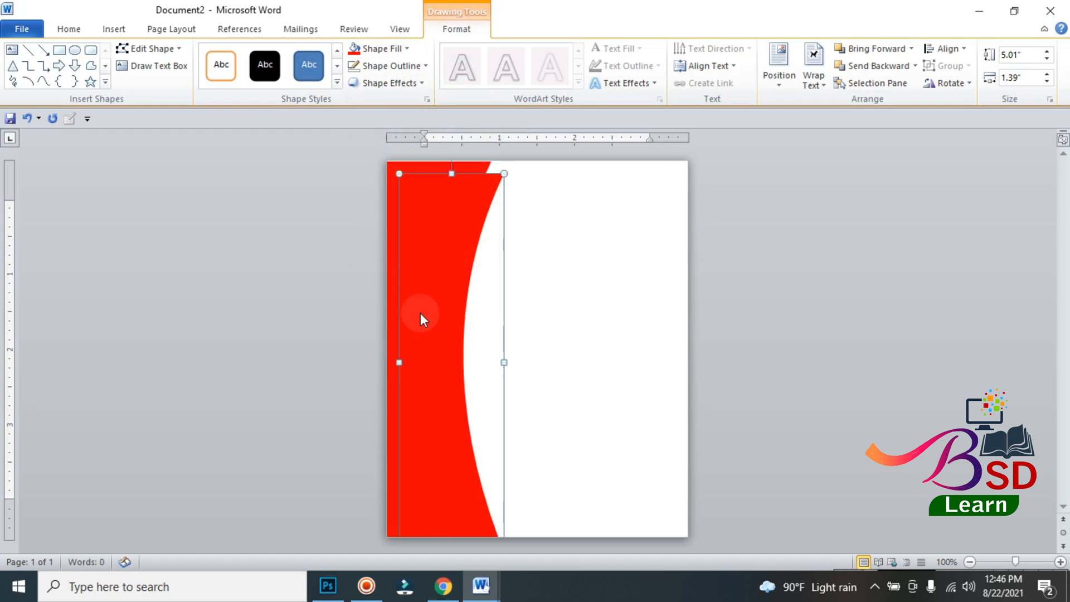
key("ctrl+Up")
key("ctrl+Up")
key("ctrl+Up")
key("ctrl+Up")
key("ctrl+Up")
key("ctrl+Up")
key("ctrl+Up")
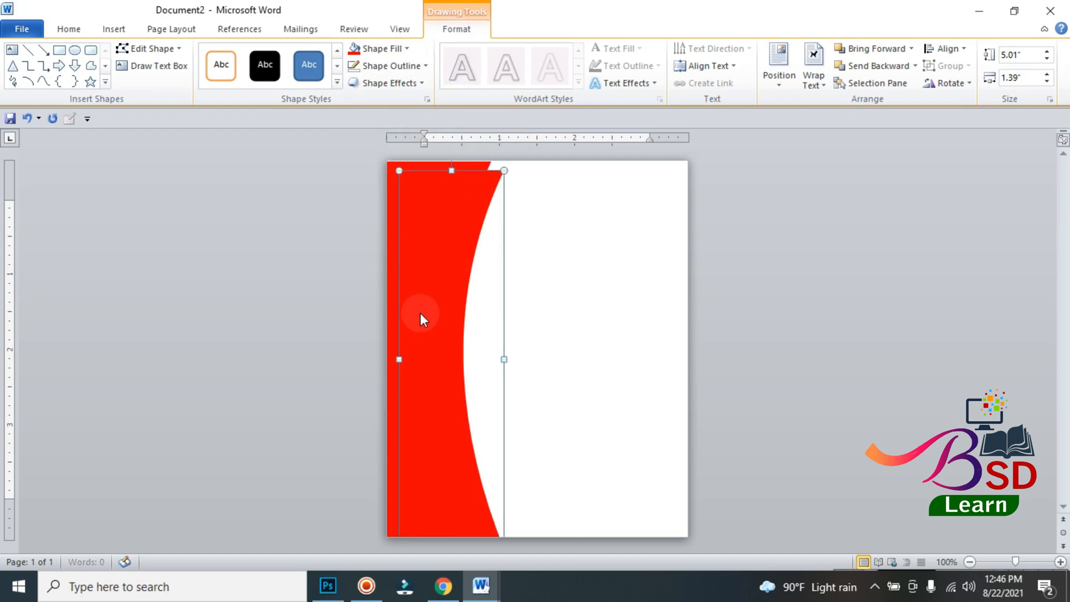
key("ctrl+Up")
key("ctrl+Up")
key("ctrl+Up")
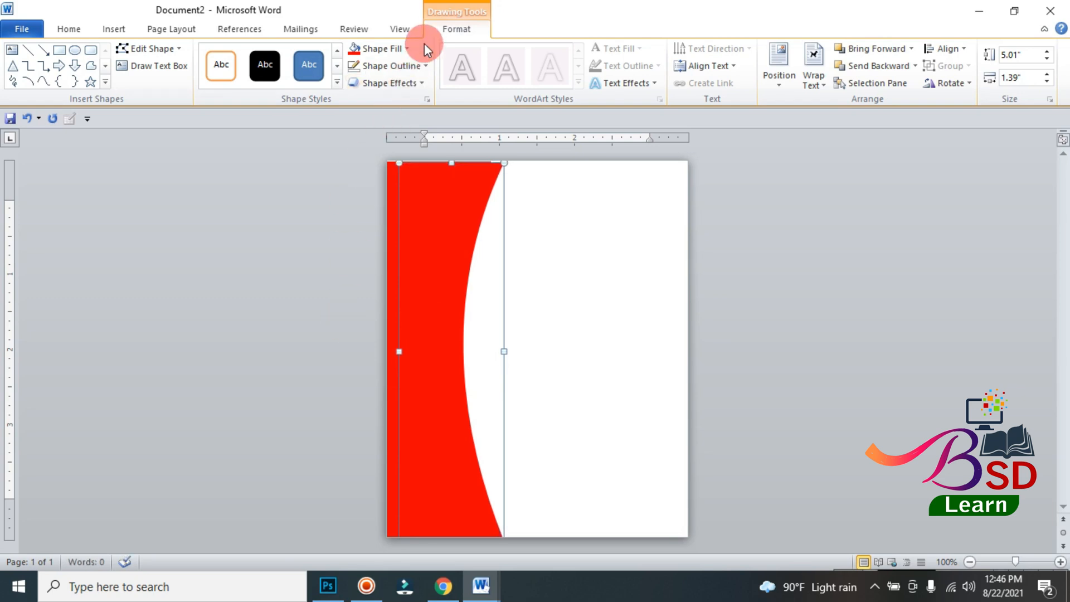
Step: Fill the duplicate shape with standard dark blue and send it behind the red one, leaving a blue curved band
left_click(407, 49)
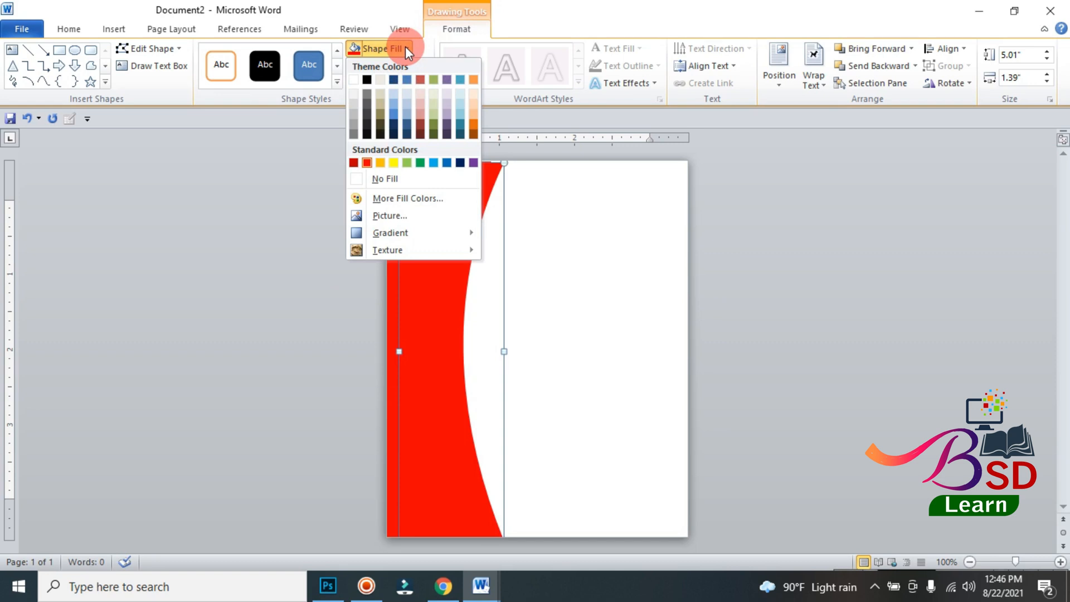
left_click(459, 162)
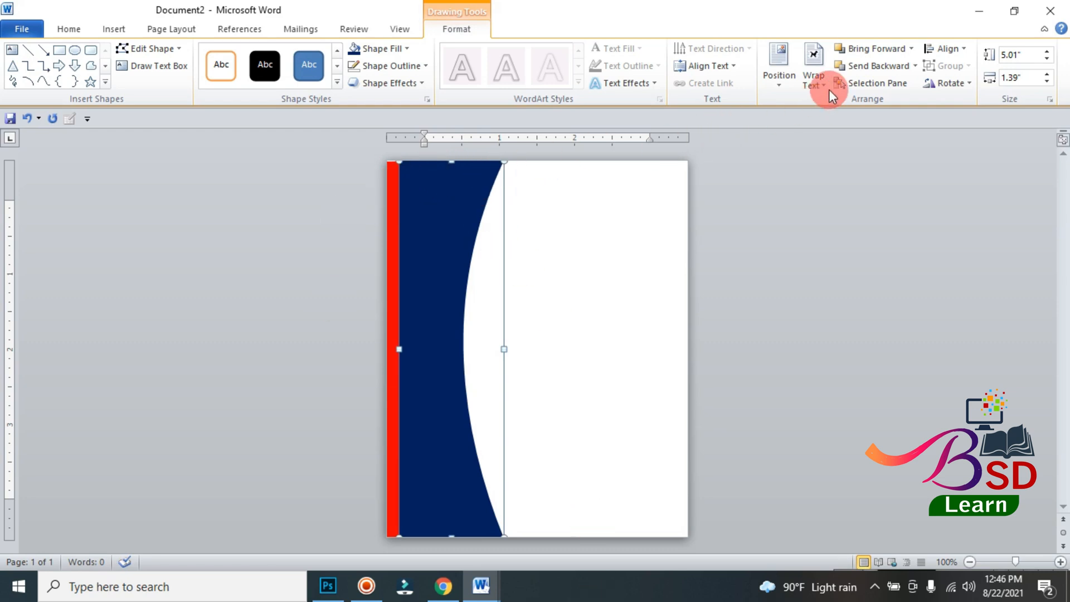
left_click(871, 65)
left_click(390, 235)
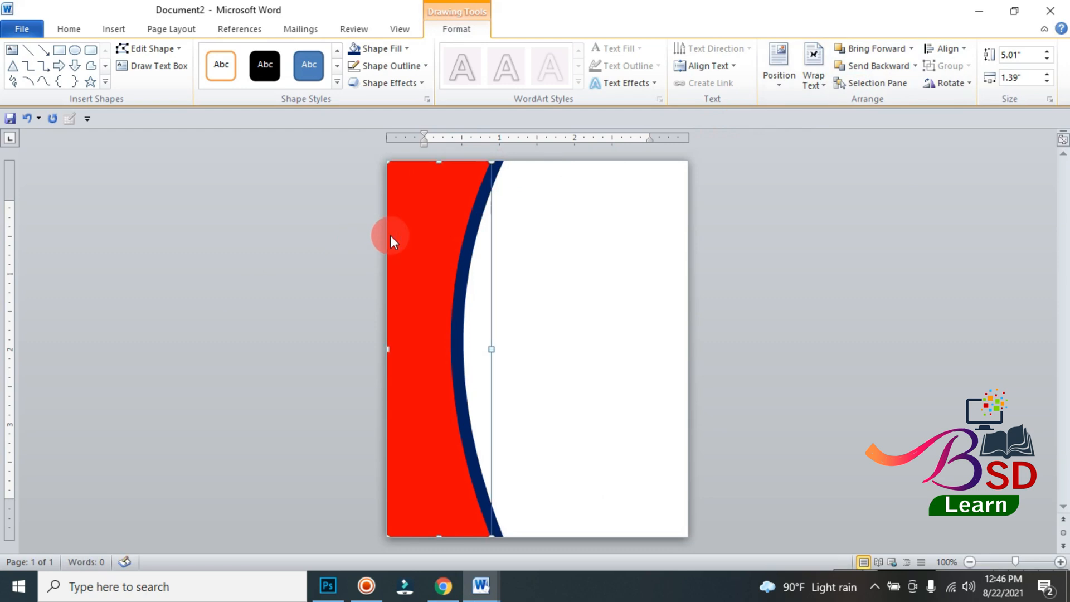
left_click(801, 272)
left_click(551, 427)
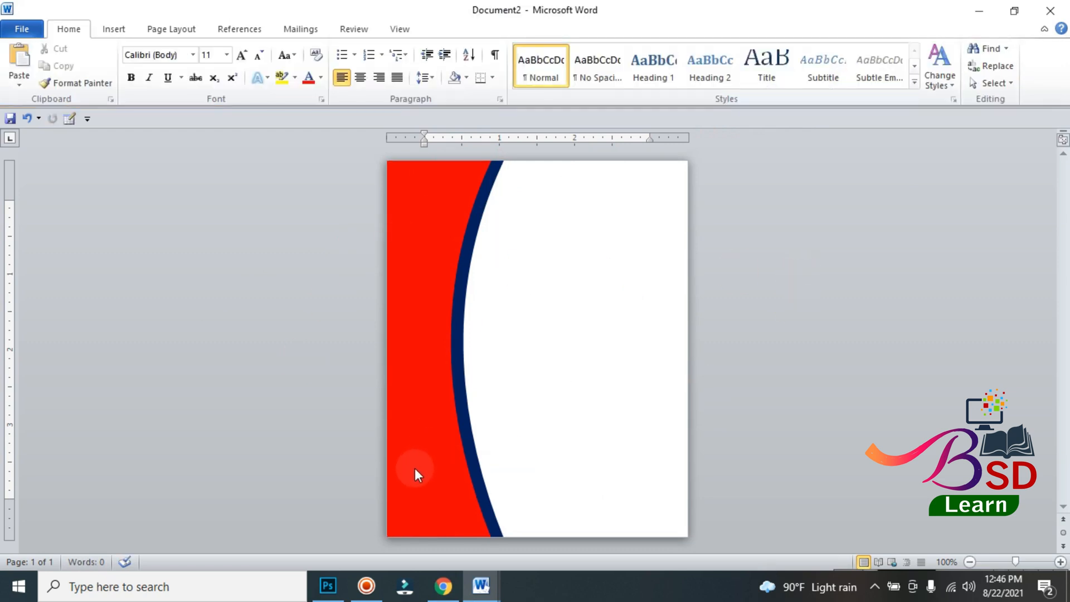
Step: Insert the Rakhi picture from the Desktop folder into the document
left_click(115, 29)
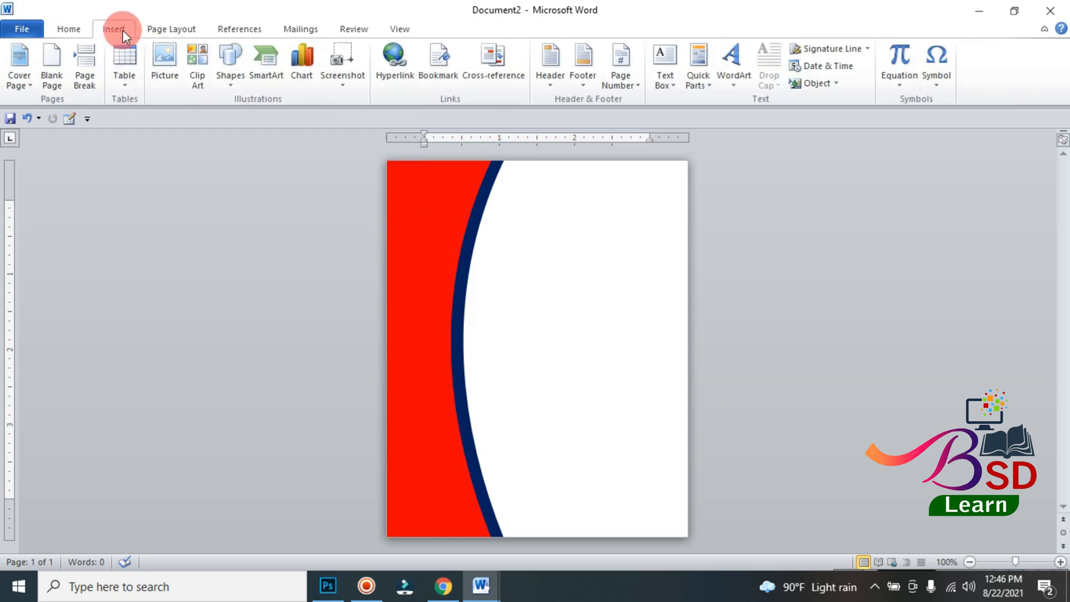
left_click(163, 73)
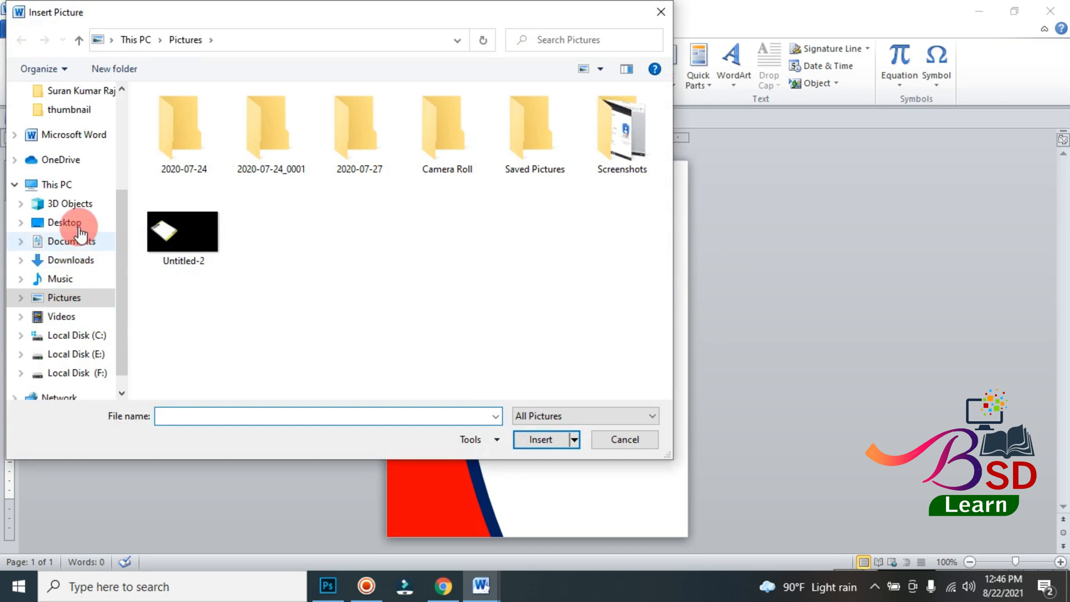
left_click(74, 226)
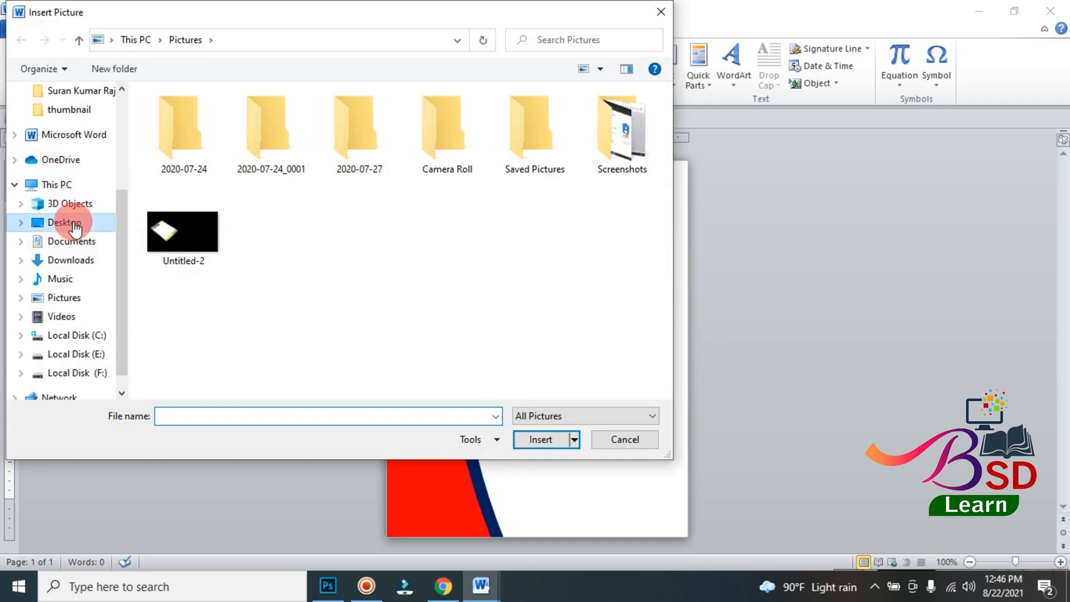
left_click(186, 265)
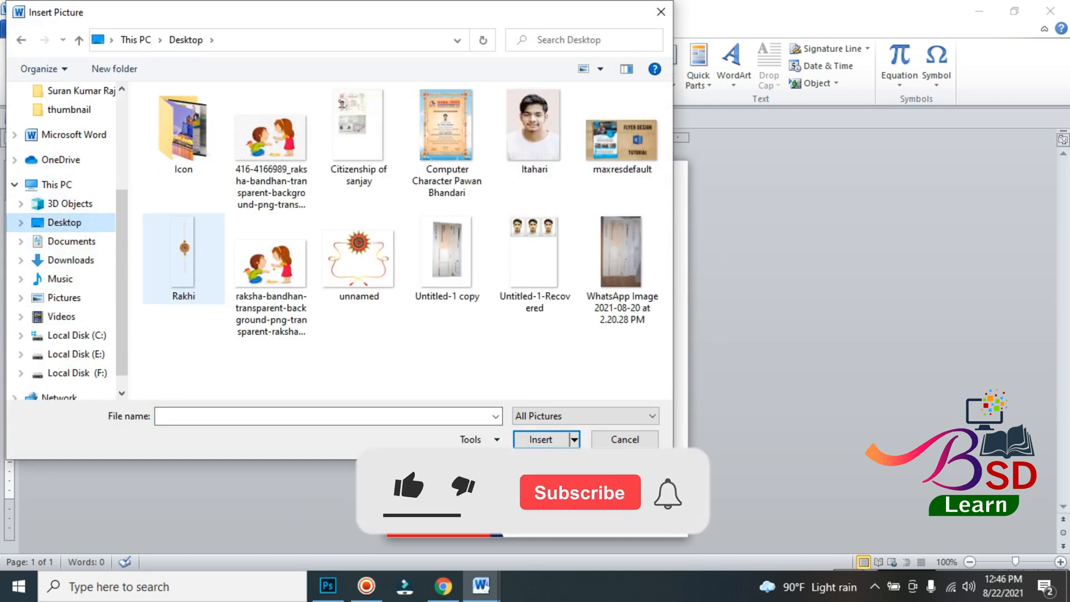
left_click(541, 440)
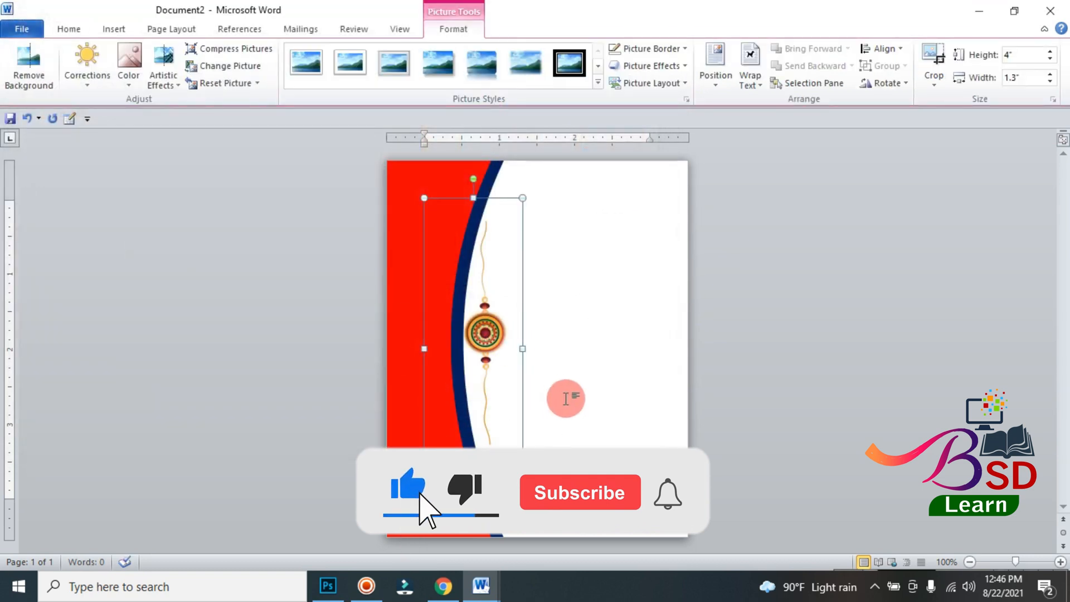
Step: Crop the empty margins on all four sides of the rakhi picture, leaving it about 3.13" high and 0.73" wide
left_click(939, 79)
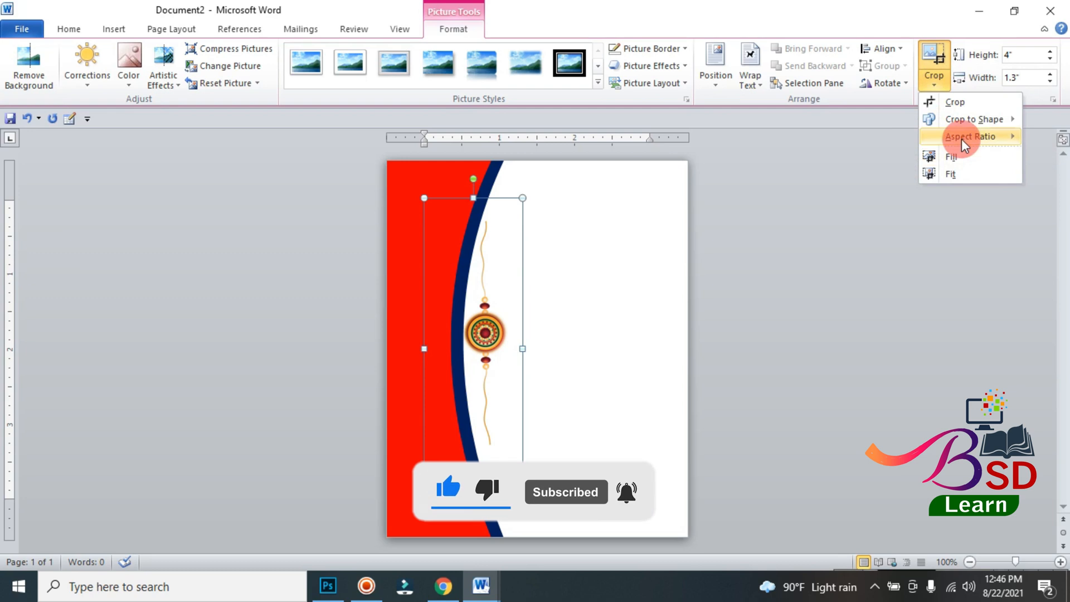
left_click(958, 102)
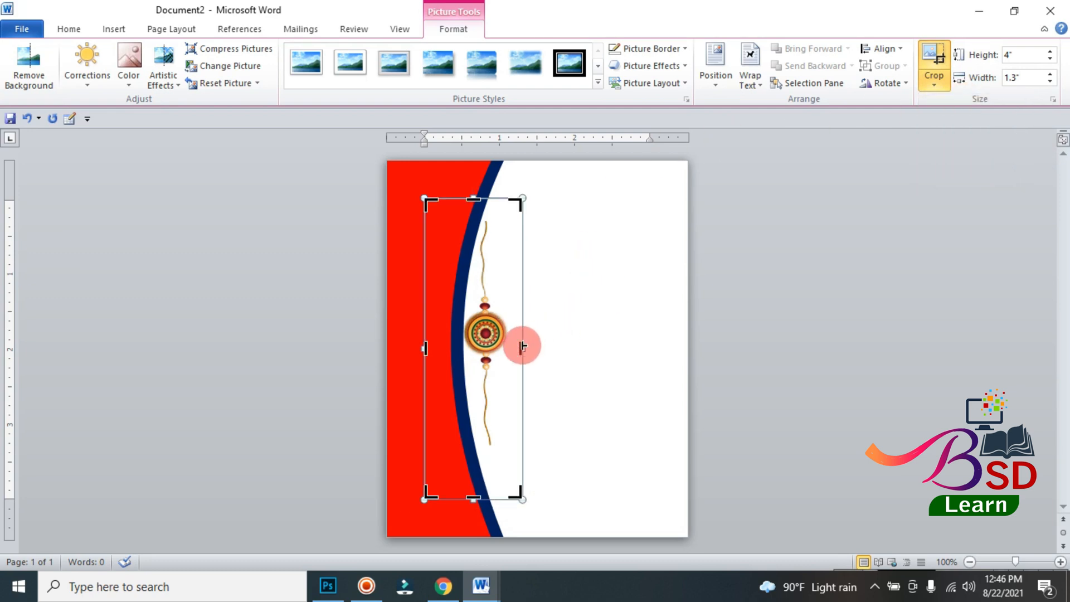
left_click_drag(521, 343, 510, 346)
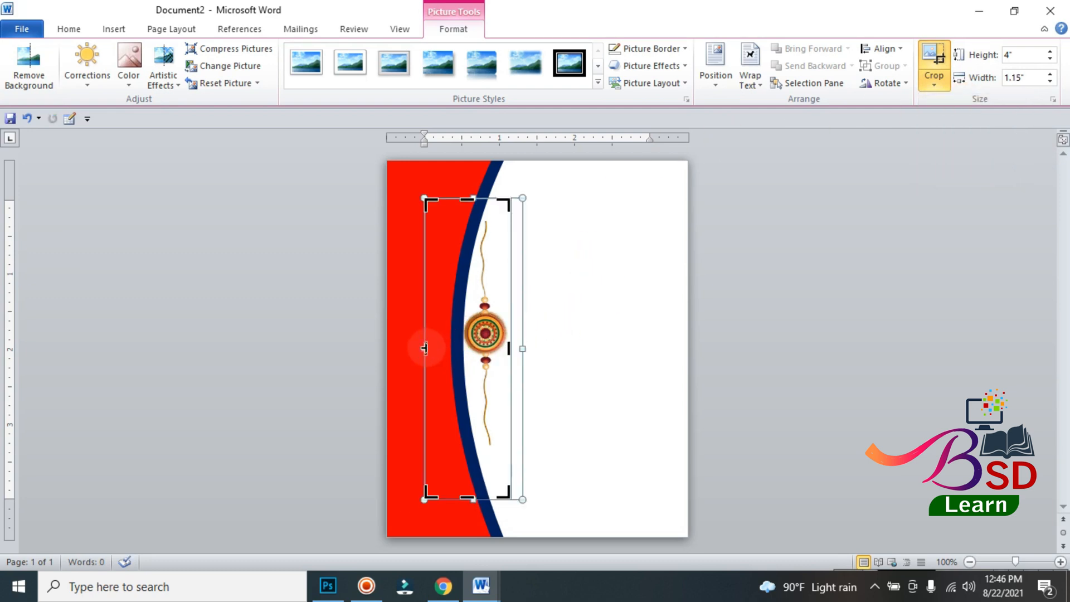
left_click_drag(425, 349, 456, 349)
left_click_drag(449, 500, 459, 447)
left_click_drag(453, 199, 455, 213)
left_click(573, 304)
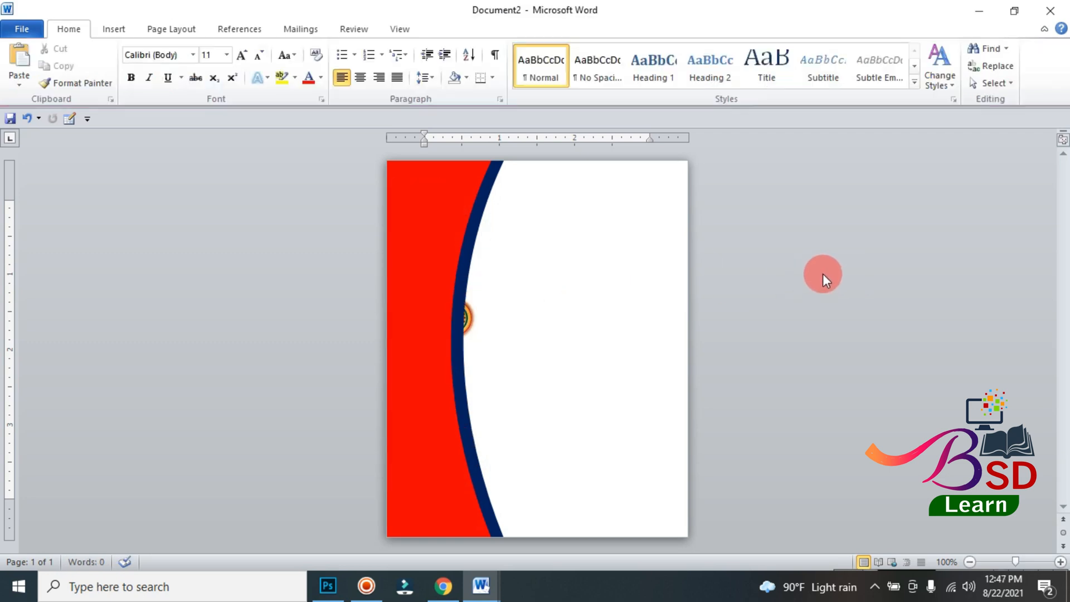
Step: Set the rakhi picture's text wrapping to In Front of Text
left_click(467, 316)
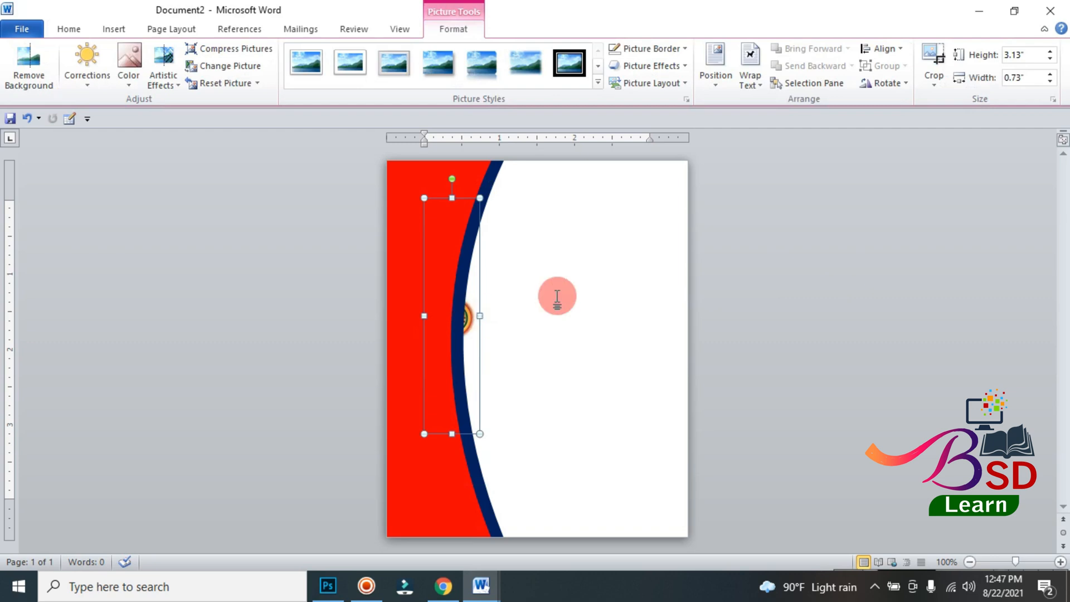
left_click(751, 72)
left_click(798, 219)
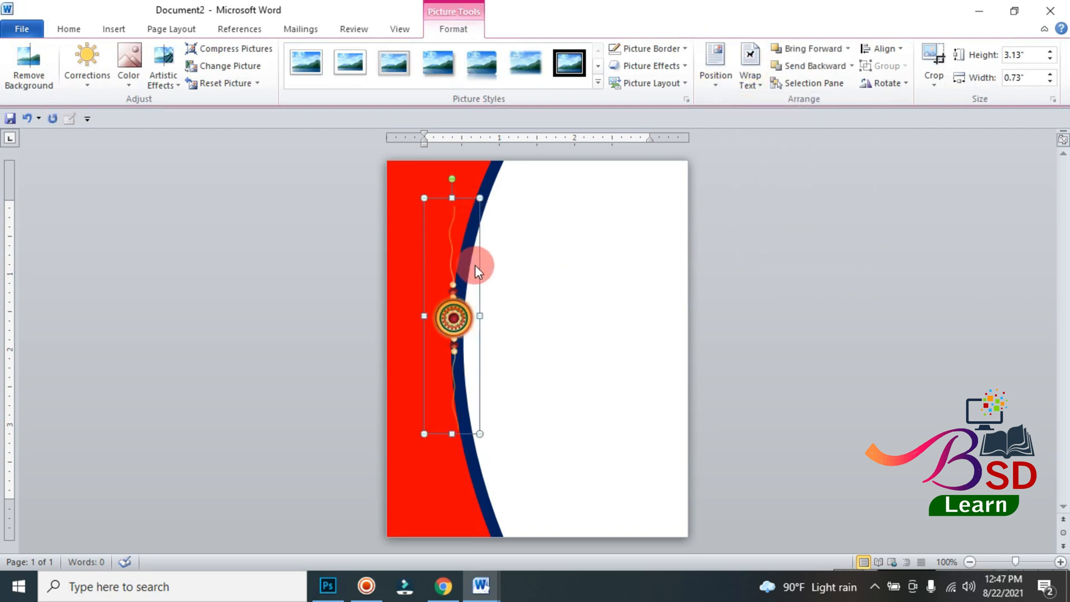
key("alt")
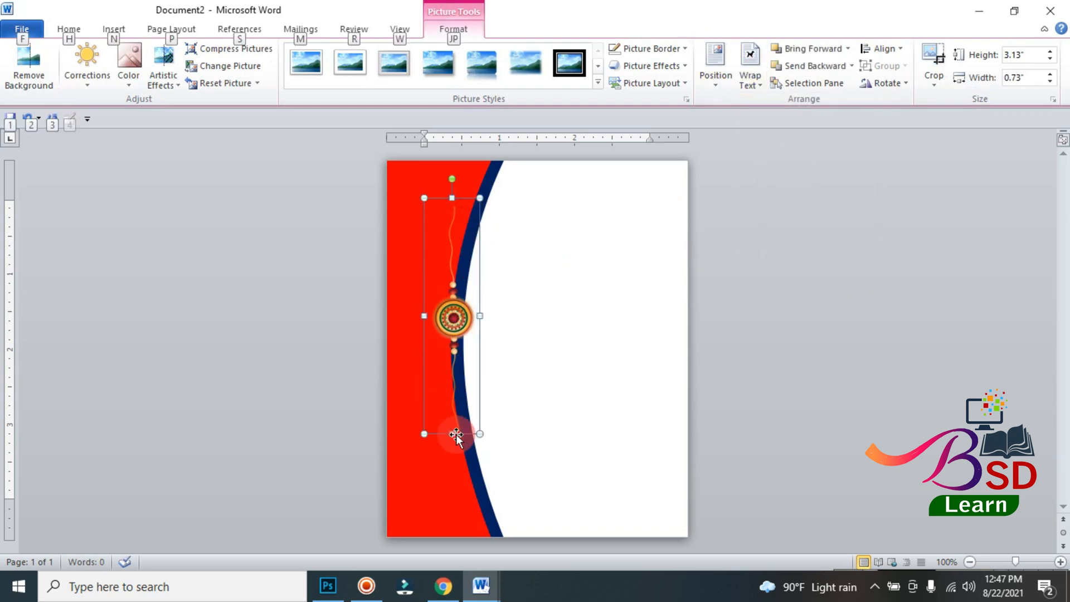
left_click_drag(452, 434, 452, 504)
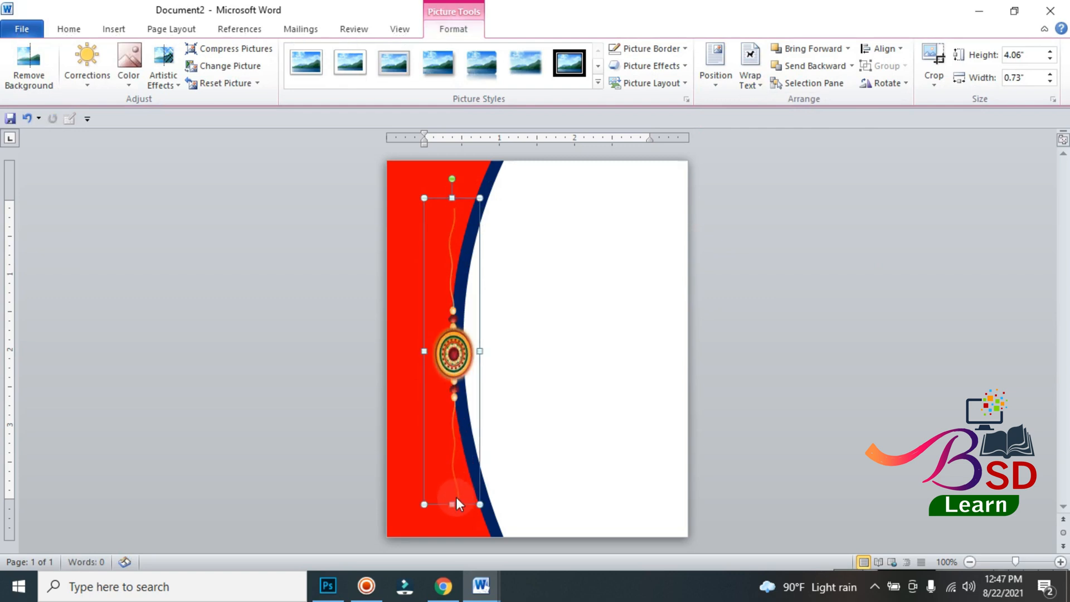
key("ctrl+z")
Step: Enlarge the rakhi picture proportionally to about 5.13" by 1.2" and move it right, just beside the blue curve
left_click_drag(480, 433, 503, 536)
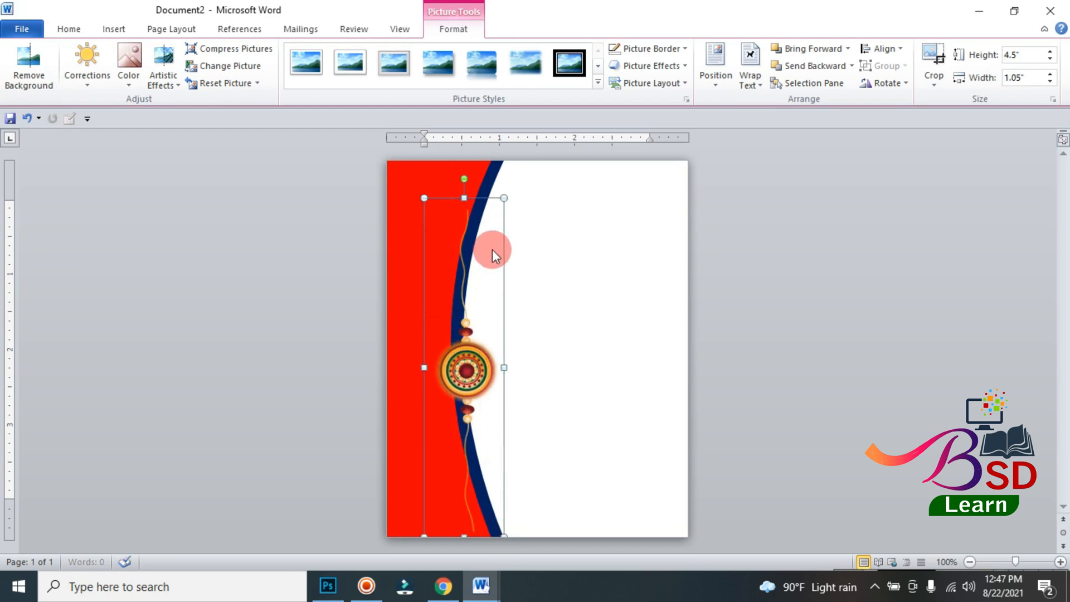
mouse_move(503, 196)
left_mouse_down()
mouse_move(513, 165)
mouse_move(514, 184)
left_mouse_up()
left_click_drag(466, 358, 498, 354)
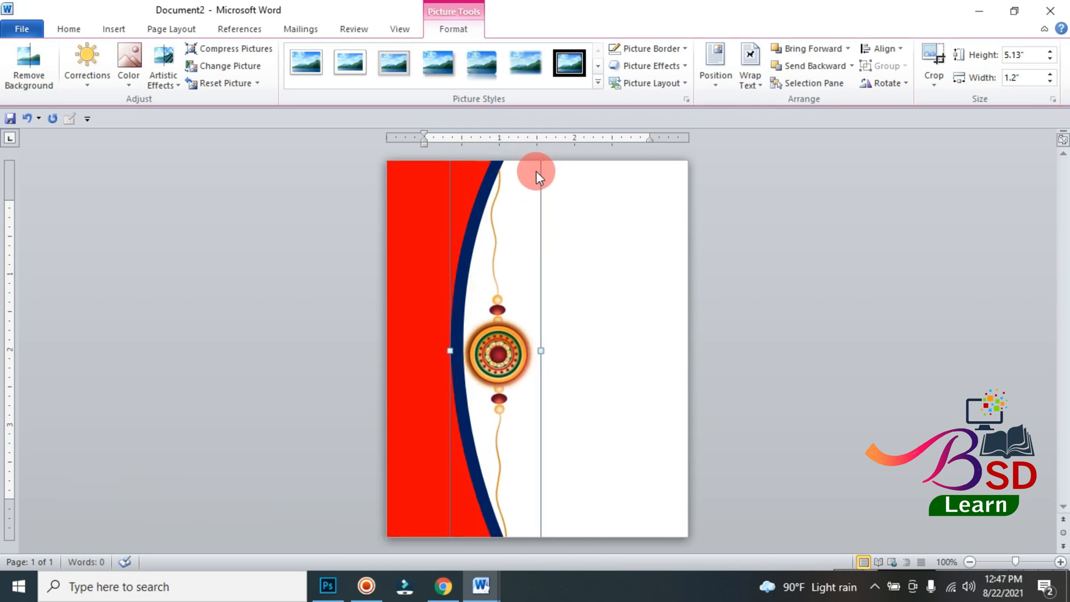
Step: Enlarge the rakhi picture to about 5.36" by 1.25" and nudge it slightly right and down along the blue curve
left_click_drag(540, 160, 544, 149)
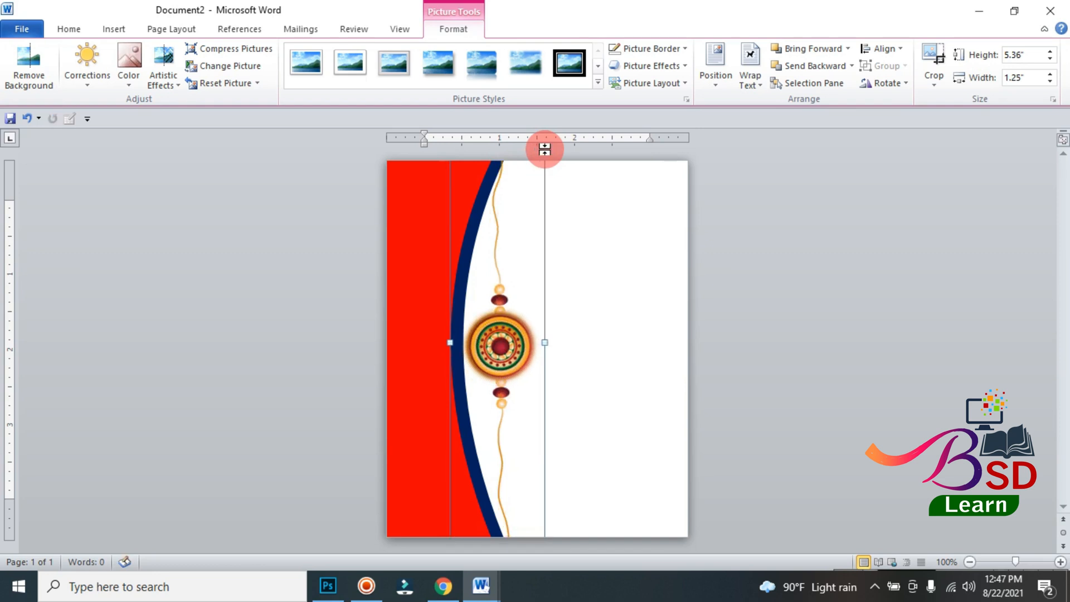
key("ctrl+z")
key("Right")
key("Down")
key("Down")
key("Right")
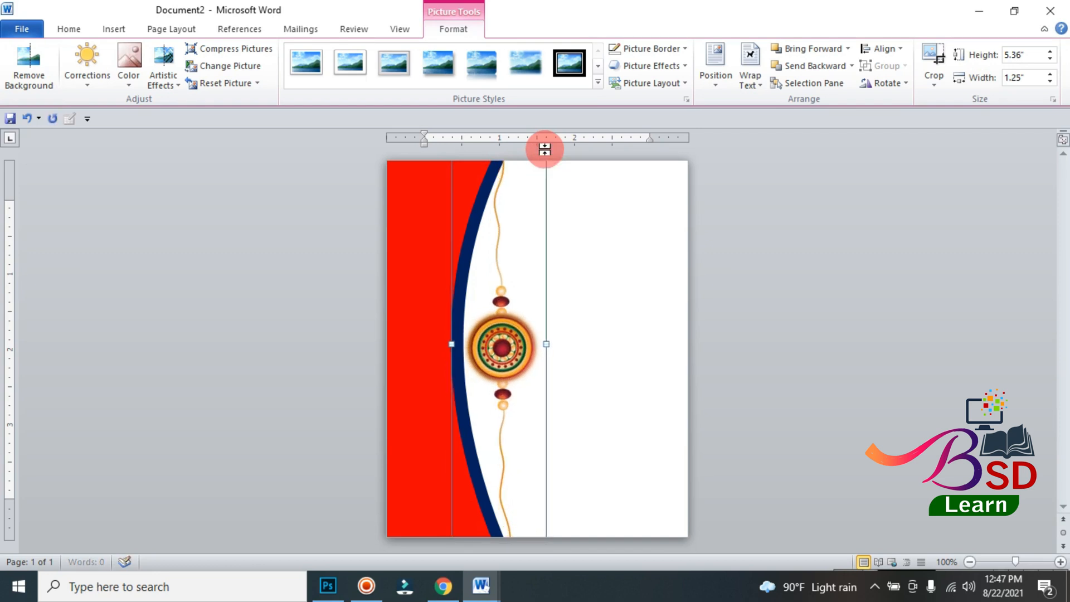
left_click(790, 304)
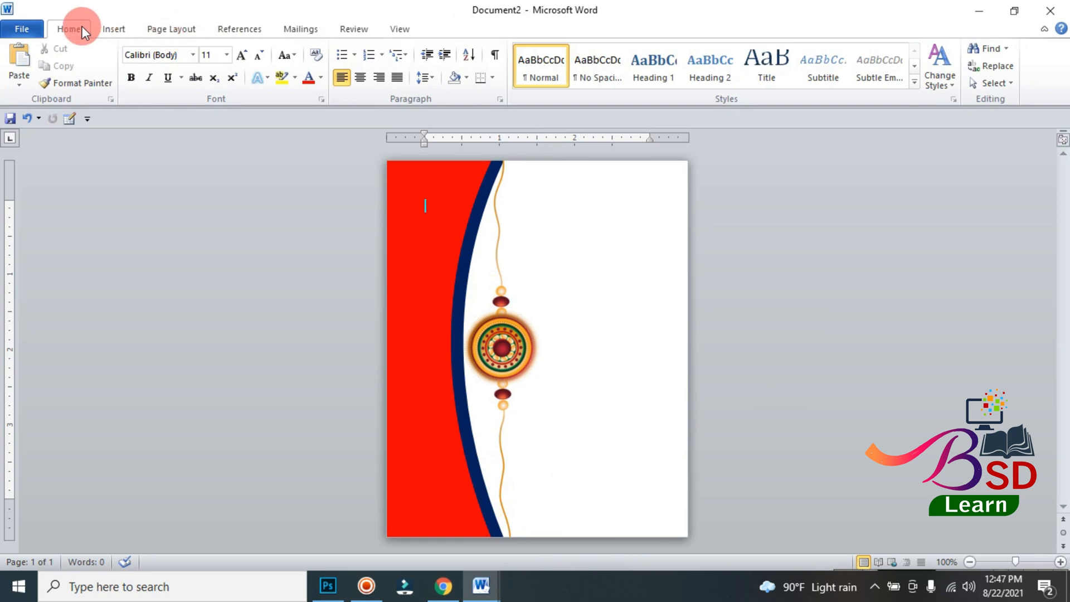
Step: Insert the raksha-bandhan-transparent-background picture of the brother and sister from the Desktop folder
left_click(114, 29)
left_click(172, 74)
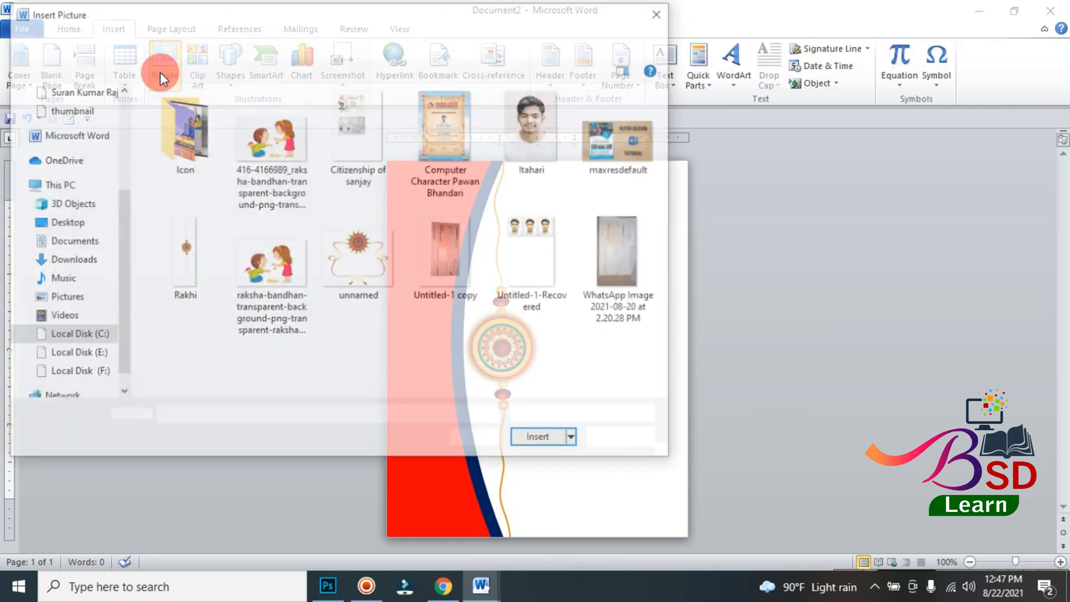
left_click(166, 236)
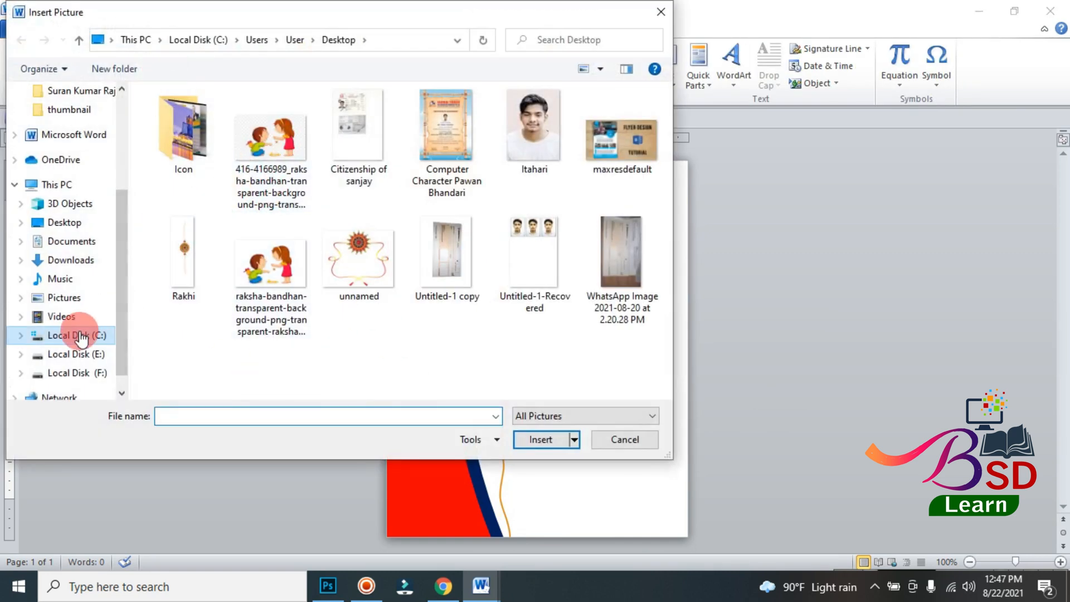
left_click(71, 226)
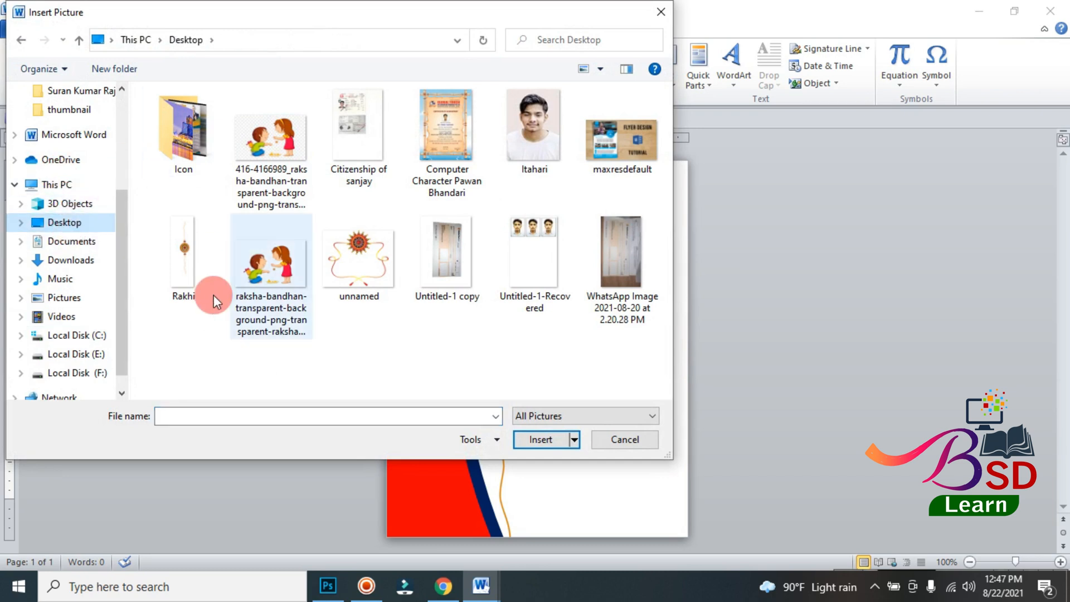
left_click(284, 279)
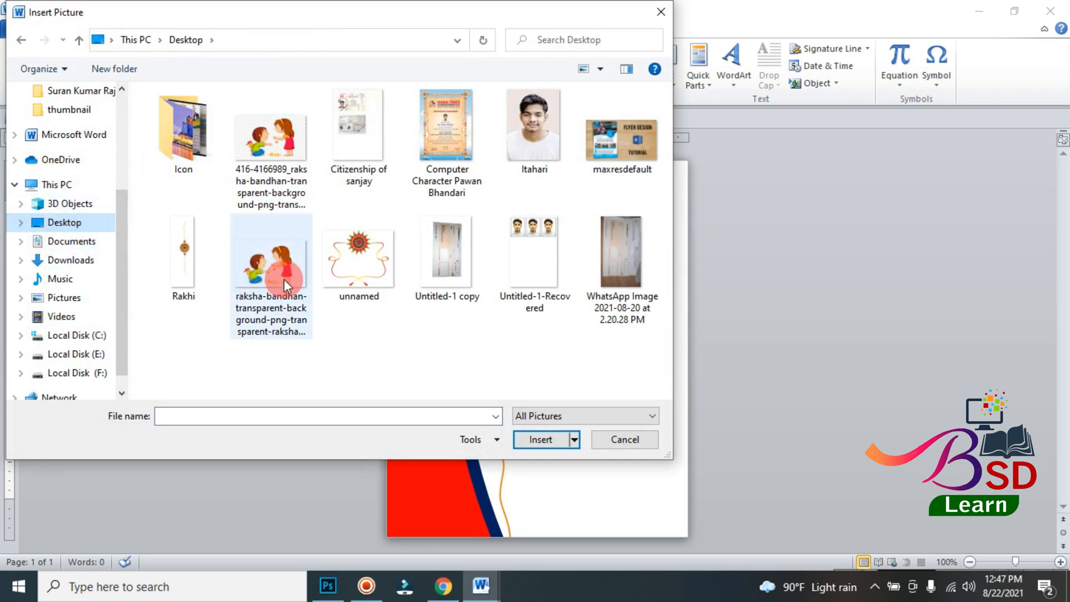
left_click(283, 279)
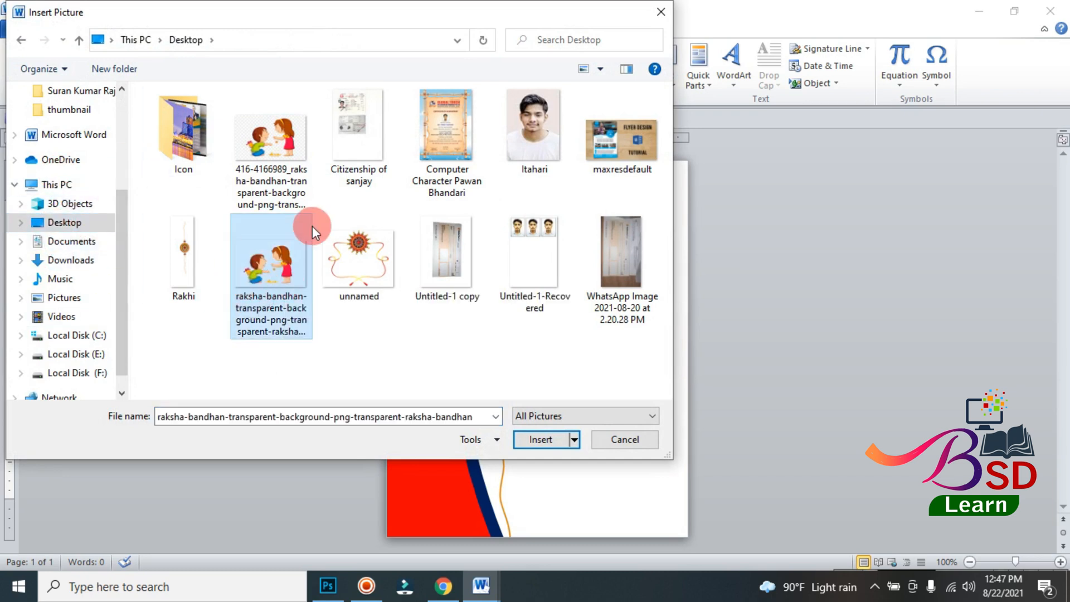
left_click(551, 445)
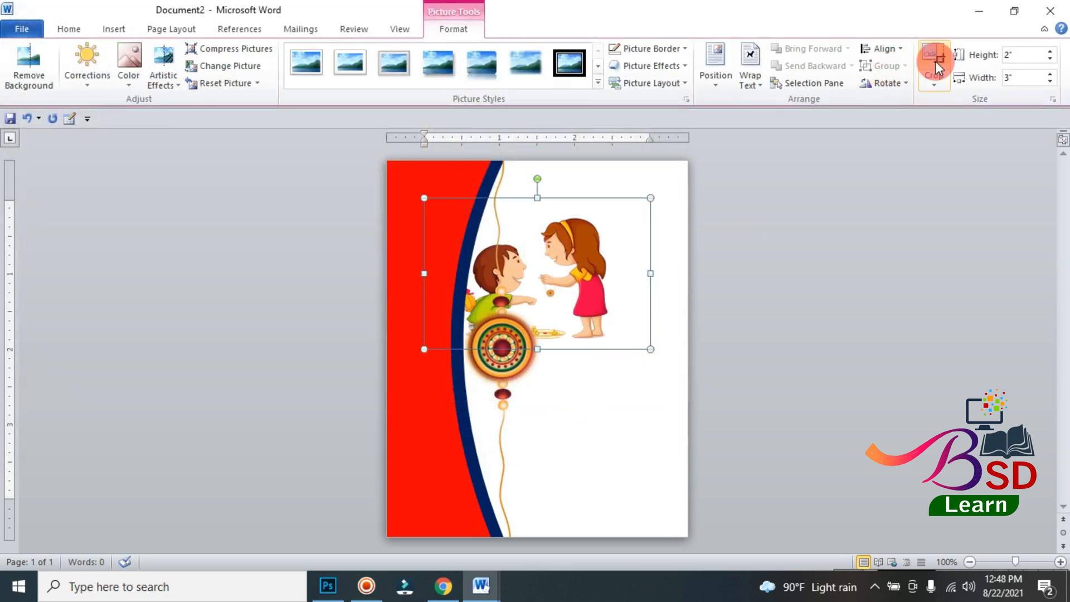
Step: Crop the left and right margins of the brother and sister picture to a width of about 2.21"
left_click(937, 67)
left_click_drag(649, 273, 617, 272)
left_click_drag(424, 273, 453, 273)
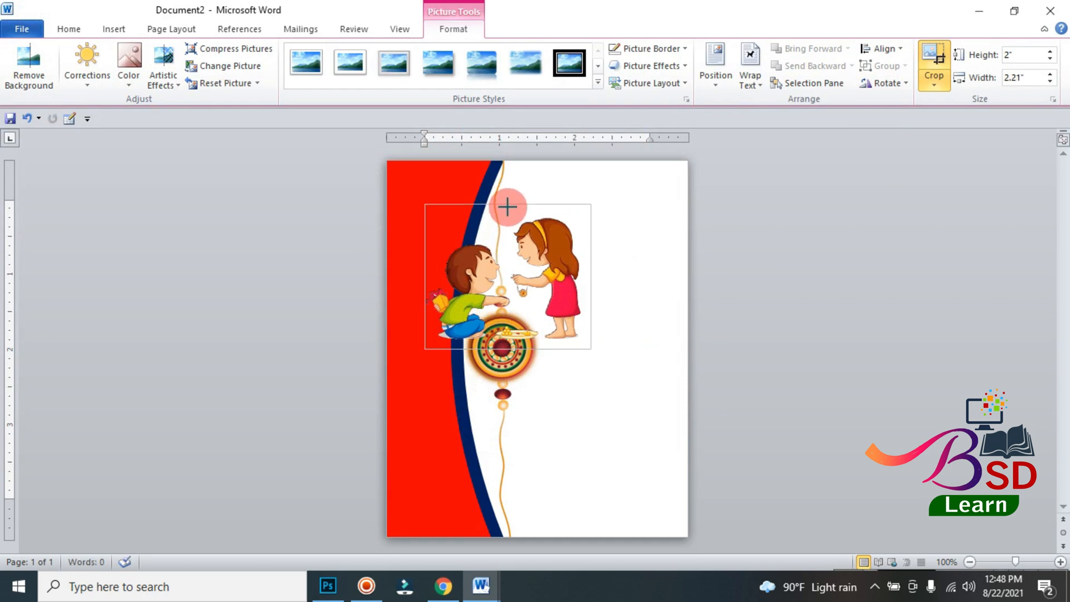